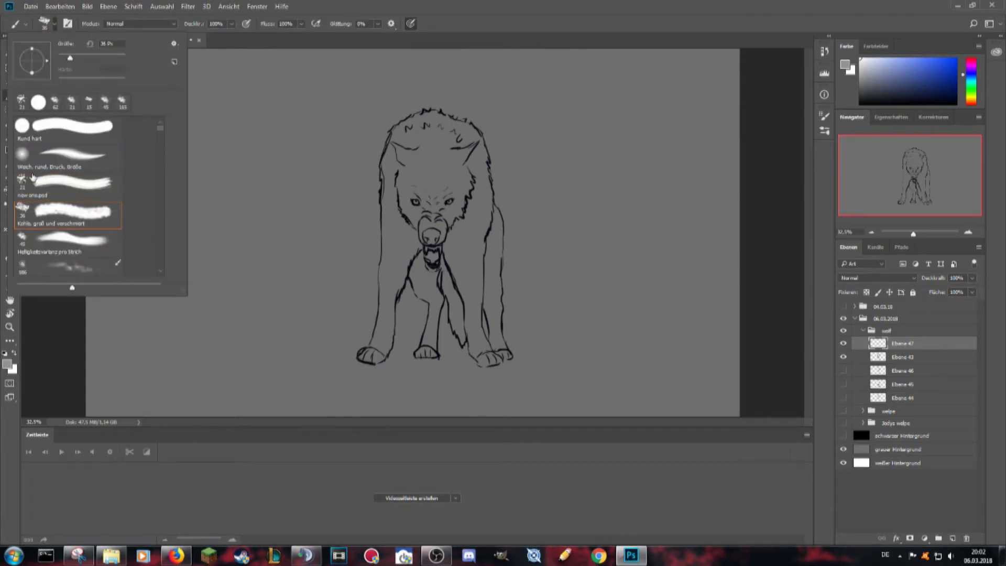
# - Paint light grey down the wolf's left cheek and whiten the muzzle and nose
pyautogui.press('Escape')
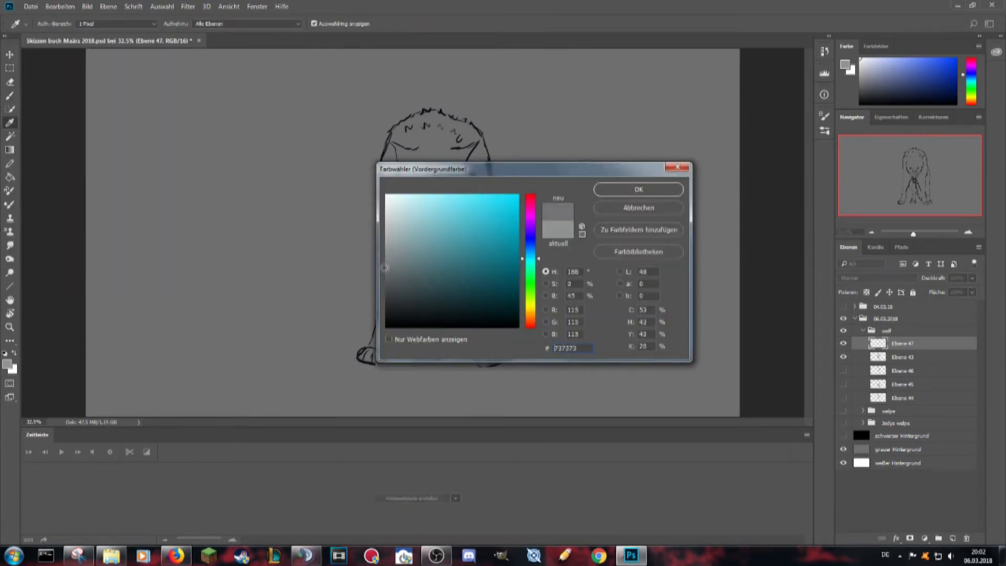
pyautogui.press('Escape')
pyautogui.moveTo(401, 197); pyautogui.dragTo(422, 223)
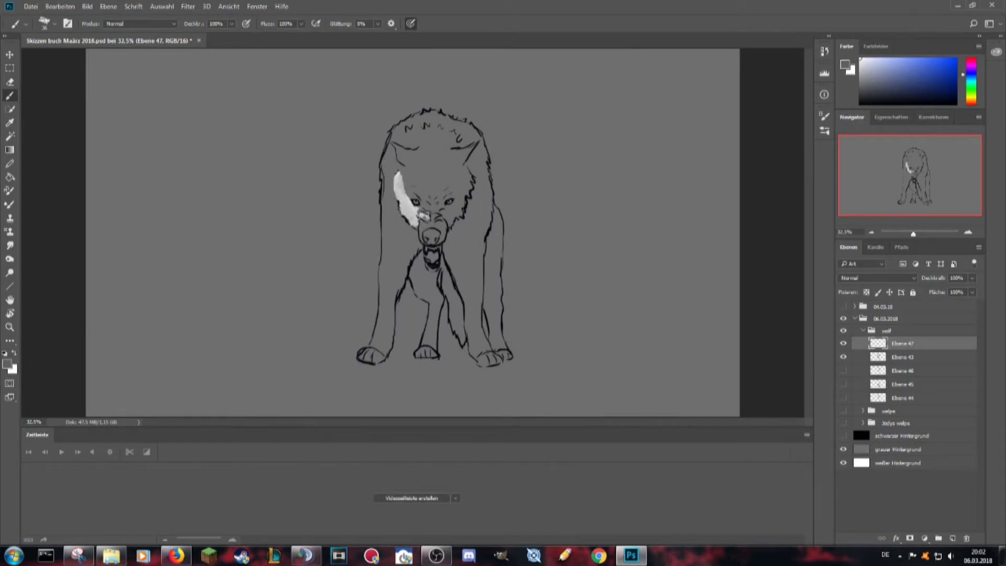
pyautogui.moveTo(399, 175); pyautogui.dragTo(430, 212)
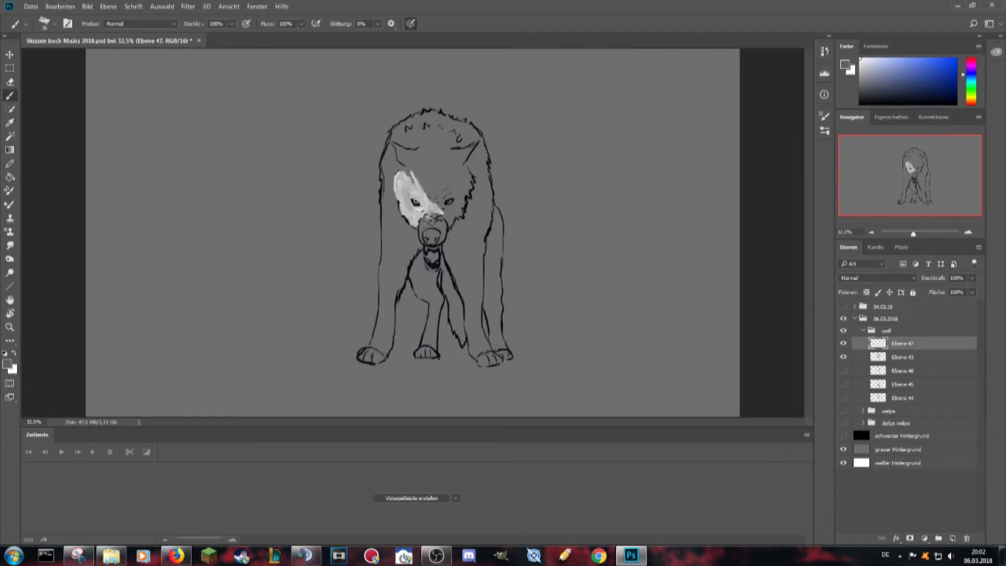
pyautogui.press('x')
pyautogui.moveTo(445, 215); pyautogui.dragTo(425, 246)
# - Shade the right cheek, brow, forehead, left ear and top of the head in grey
pyautogui.moveTo(464, 180)
pyautogui.mouseDown()
pyautogui.moveTo(450, 225)
pyautogui.moveTo(472, 210)
pyautogui.moveTo(451, 228)
pyautogui.mouseUp()
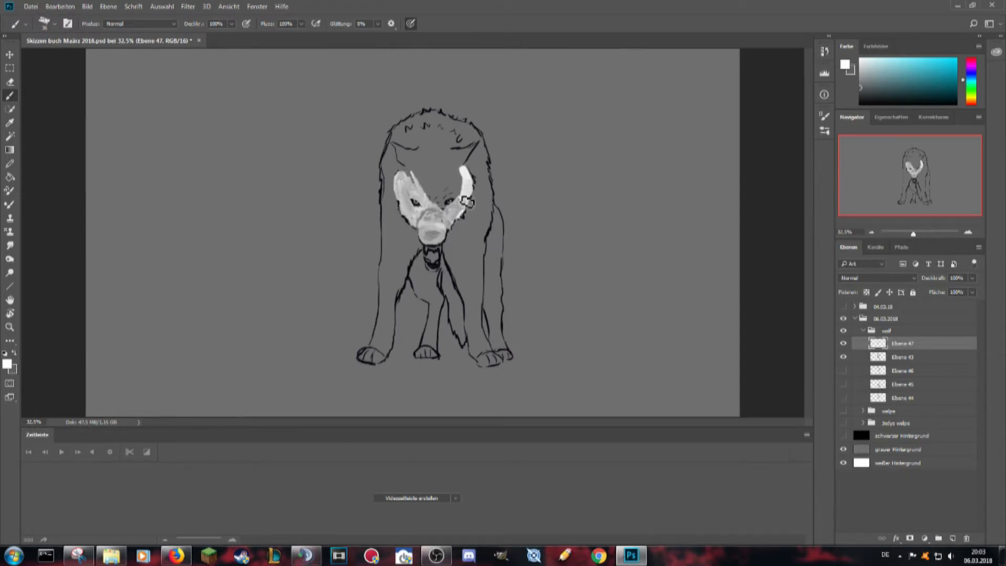
pyautogui.moveTo(428, 189)
pyautogui.mouseDown()
pyautogui.moveTo(456, 220)
pyautogui.moveTo(464, 207)
pyautogui.mouseUp()
pyautogui.moveTo(414, 178)
pyautogui.mouseDown()
pyautogui.moveTo(448, 204)
pyautogui.moveTo(470, 202)
pyautogui.moveTo(451, 183)
pyautogui.moveTo(482, 142)
pyautogui.mouseUp()
pyautogui.moveTo(400, 147)
pyautogui.mouseDown()
pyautogui.moveTo(422, 194)
pyautogui.moveTo(419, 152)
pyautogui.moveTo(450, 173)
pyautogui.moveTo(406, 131)
pyautogui.moveTo(446, 129)
pyautogui.moveTo(399, 131)
pyautogui.moveTo(461, 126)
pyautogui.moveTo(405, 134)
pyautogui.moveTo(445, 150)
pyautogui.moveTo(466, 139)
pyautogui.mouseUp()
pyautogui.moveTo(399, 120); pyautogui.dragTo(456, 125)
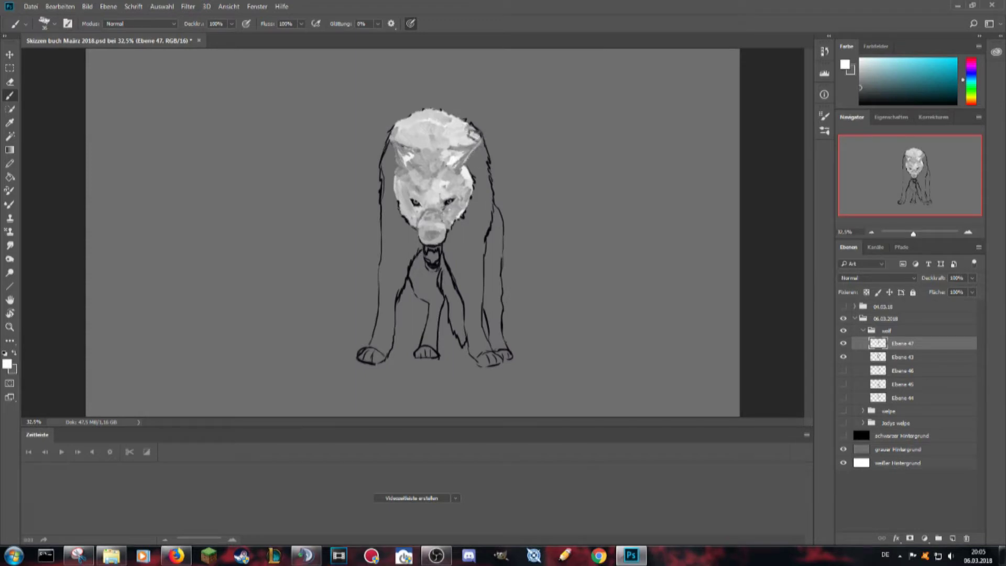
pyautogui.hotkey('ctrl', 'shift', 'alt', 'n')
# - Paint white over the wolf's right ear, right side of the head, shoulder and foreleg
pyautogui.moveTo(475, 144)
pyautogui.mouseDown()
pyautogui.moveTo(482, 184)
pyautogui.moveTo(485, 152)
pyautogui.moveTo(482, 207)
pyautogui.moveTo(464, 231)
pyautogui.moveTo(479, 202)
pyautogui.moveTo(490, 215)
pyautogui.mouseUp()
pyautogui.moveTo(498, 179)
pyautogui.mouseDown()
pyautogui.moveTo(452, 253)
pyautogui.moveTo(493, 222)
pyautogui.moveTo(465, 266)
pyautogui.moveTo(462, 233)
pyautogui.mouseUp()
pyautogui.moveTo(479, 194)
pyautogui.mouseDown()
pyautogui.moveTo(455, 265)
pyautogui.moveTo(490, 220)
pyautogui.mouseUp()
pyautogui.moveTo(493, 157); pyautogui.dragTo(479, 346)
pyautogui.moveTo(478, 287)
pyautogui.mouseDown()
pyautogui.moveTo(461, 270)
pyautogui.moveTo(469, 319)
pyautogui.moveTo(450, 246)
pyautogui.mouseUp()
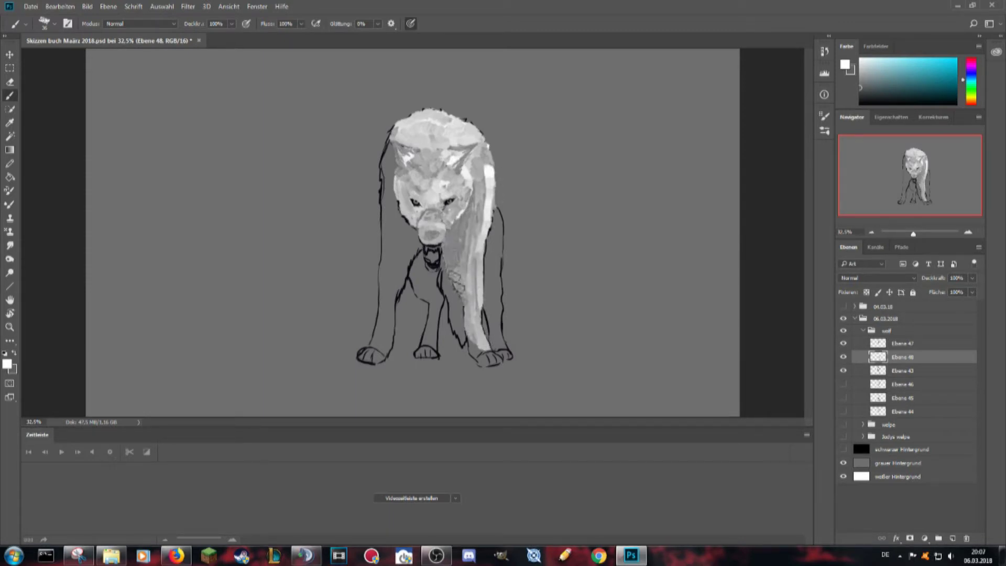
# - Hide the 'grauer Hintergrund' layer, paint the right side down to the paw, then show it again
pyautogui.click(843, 463)
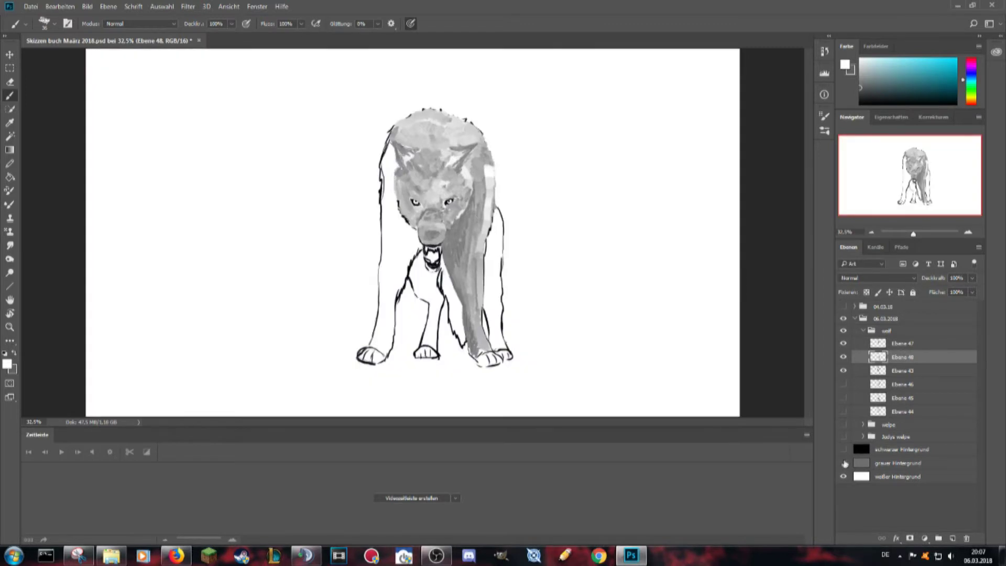
pyautogui.moveTo(493, 163)
pyautogui.mouseDown()
pyautogui.moveTo(493, 369)
pyautogui.moveTo(481, 362)
pyautogui.mouseUp()
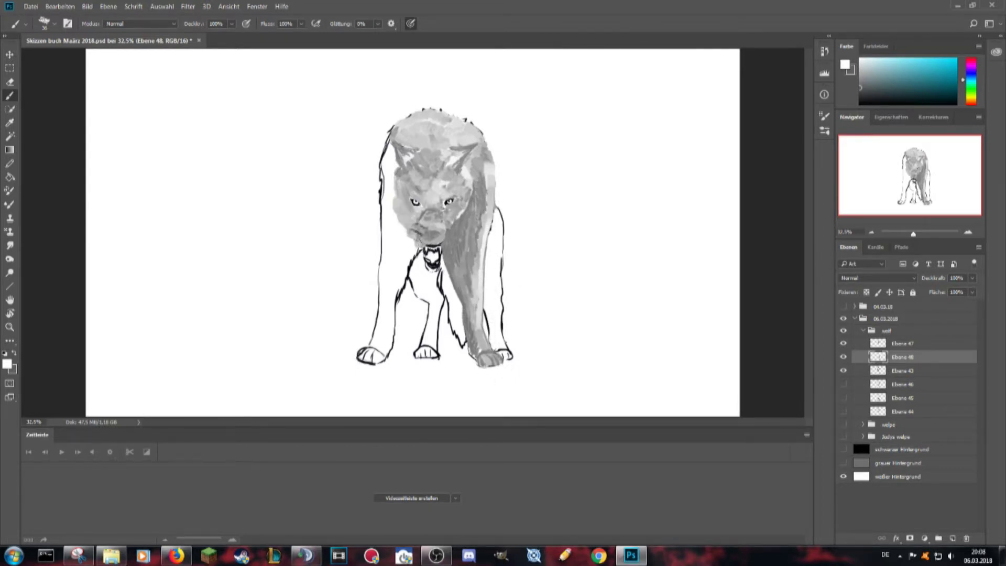
pyautogui.click(843, 463)
# - Paint light grey along the left side of the head, cheek, jaw, front leg and paw
pyautogui.moveTo(391, 139); pyautogui.dragTo(388, 207)
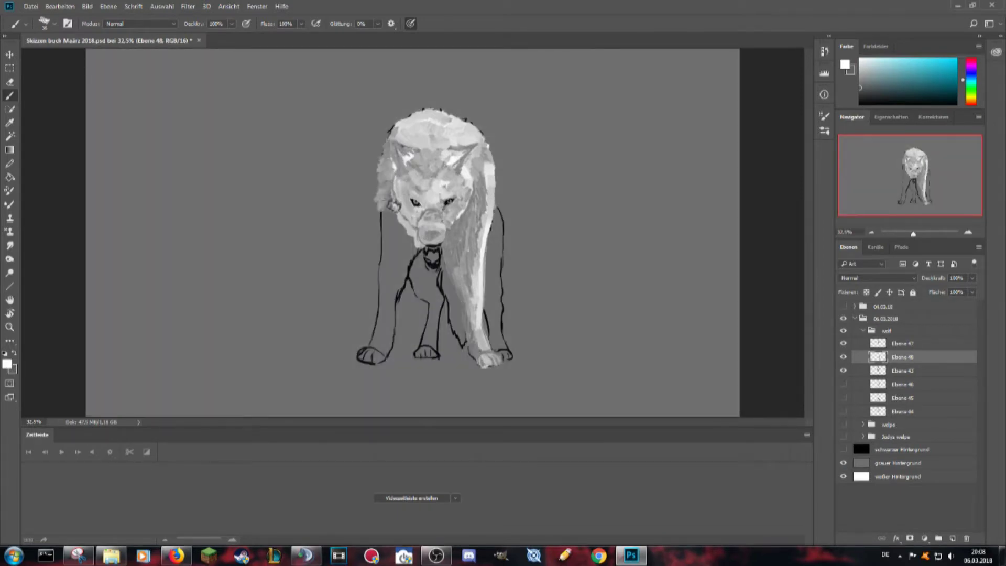
pyautogui.moveTo(401, 250)
pyautogui.mouseDown()
pyautogui.moveTo(385, 212)
pyautogui.moveTo(412, 249)
pyautogui.moveTo(392, 251)
pyautogui.moveTo(404, 284)
pyautogui.moveTo(390, 359)
pyautogui.mouseUp()
pyautogui.moveTo(380, 317); pyautogui.dragTo(385, 328)
pyautogui.moveTo(388, 267)
pyautogui.mouseDown()
pyautogui.moveTo(377, 359)
pyautogui.moveTo(388, 367)
pyautogui.mouseUp()
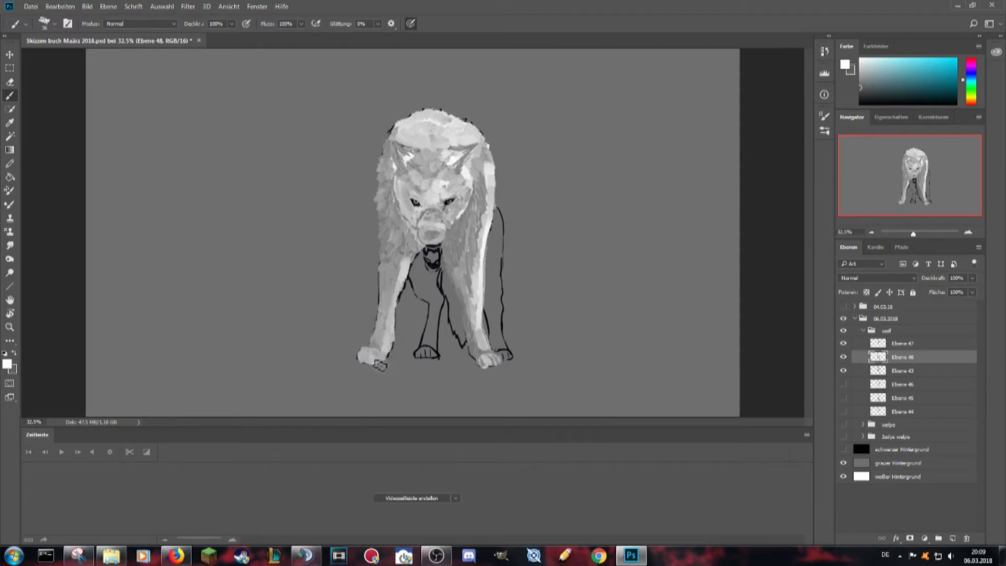
# - Paint light strokes on the hind leg, then white strokes along the right flank on a new layer
pyautogui.press('Return')
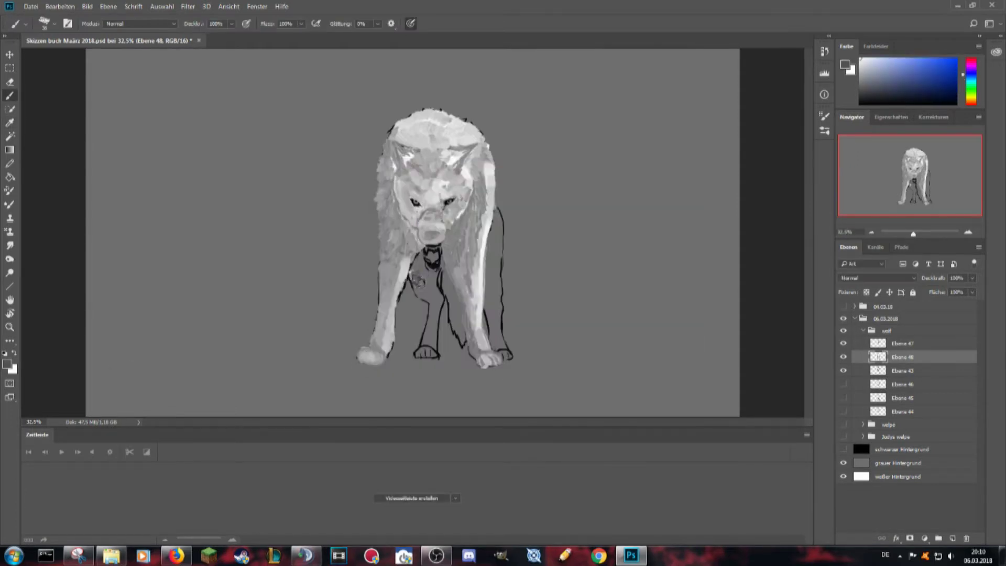
pyautogui.moveTo(431, 278); pyautogui.dragTo(433, 345)
pyautogui.moveTo(430, 312); pyautogui.dragTo(434, 349)
pyautogui.press('x')
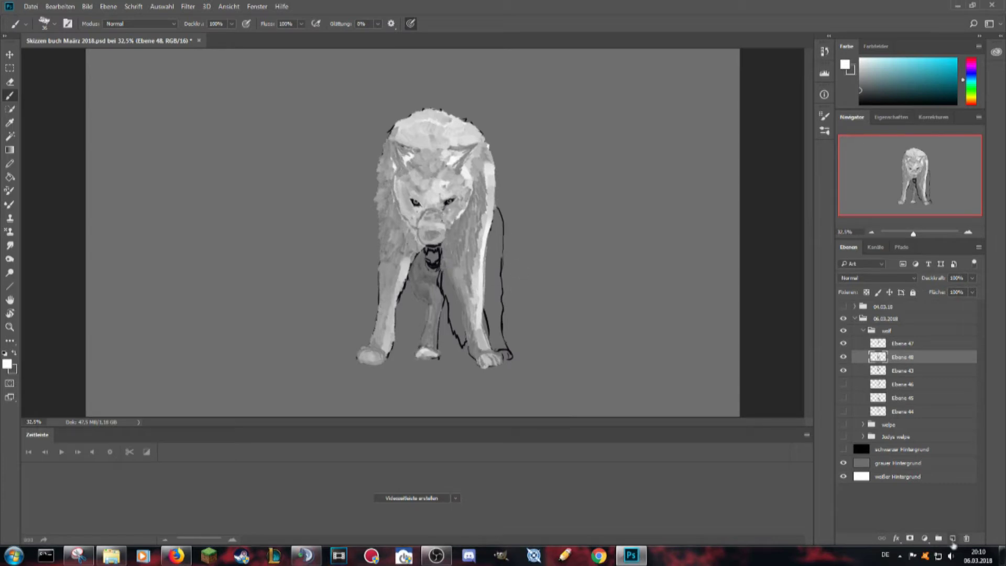
pyautogui.hotkey('ctrl', 'shift', 'alt', 'n')
pyautogui.moveTo(495, 220)
pyautogui.mouseDown()
pyautogui.moveTo(490, 267)
pyautogui.moveTo(506, 356)
pyautogui.mouseUp()
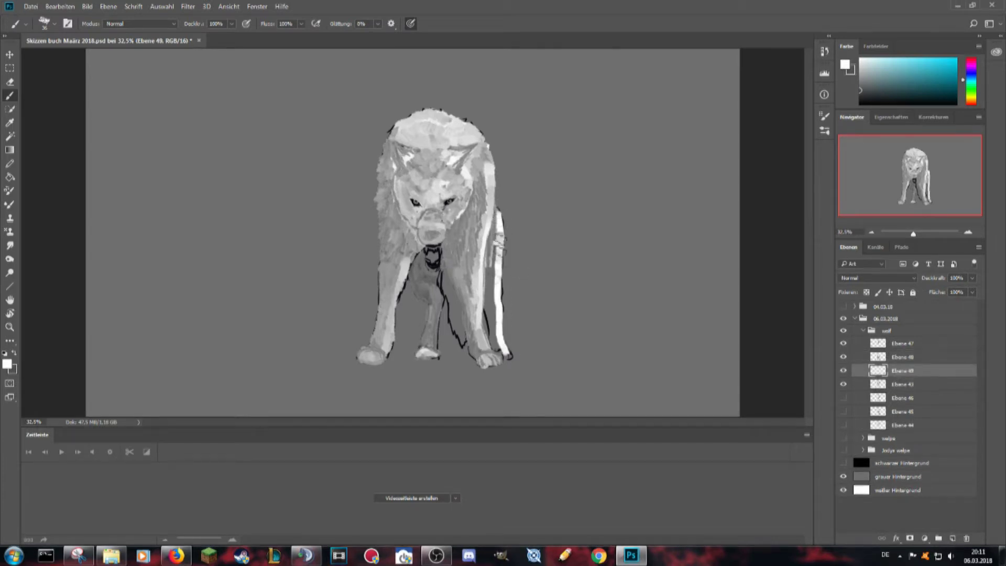
# - Redo the light highlight down the right flank and add a dark stroke beside it
pyautogui.moveTo(497, 249); pyautogui.dragTo(500, 330)
pyautogui.hotkey('ctrl', 'z')
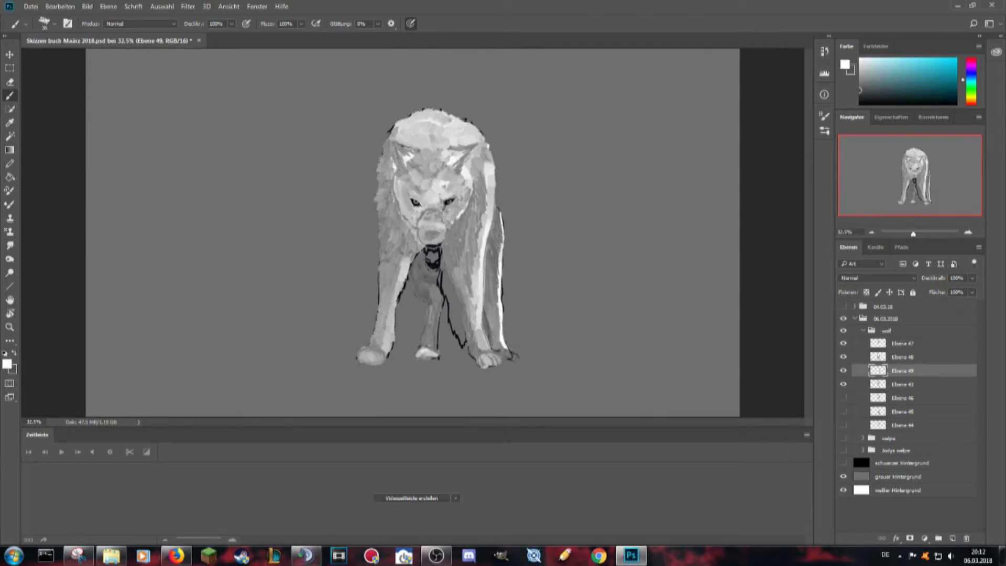
pyautogui.moveTo(504, 219); pyautogui.dragTo(506, 283)
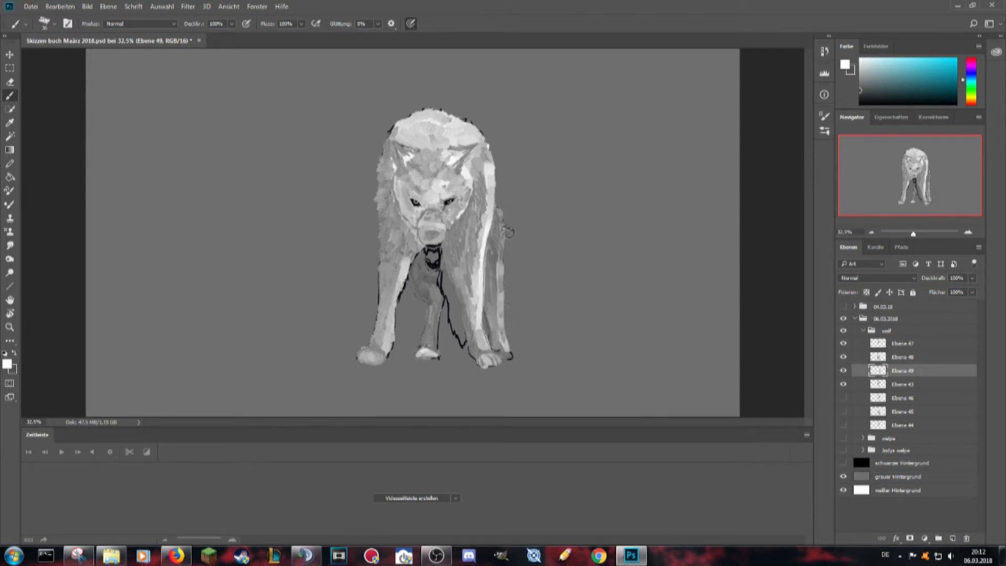
pyautogui.press('x')
pyautogui.moveTo(507, 257); pyautogui.dragTo(511, 359)
# - Undo the recent changes and make Ebene 49, then Ebene 48, the working layer
pyautogui.click(10, 82)
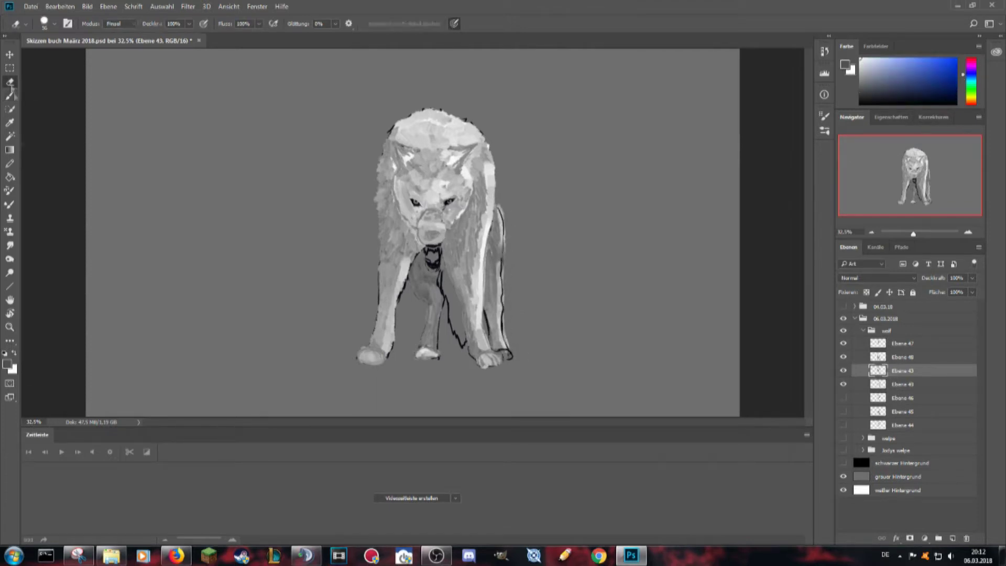
pyautogui.hotkey('alt', '[')
pyautogui.hotkey('ctrl', 'z')
pyautogui.press('b')
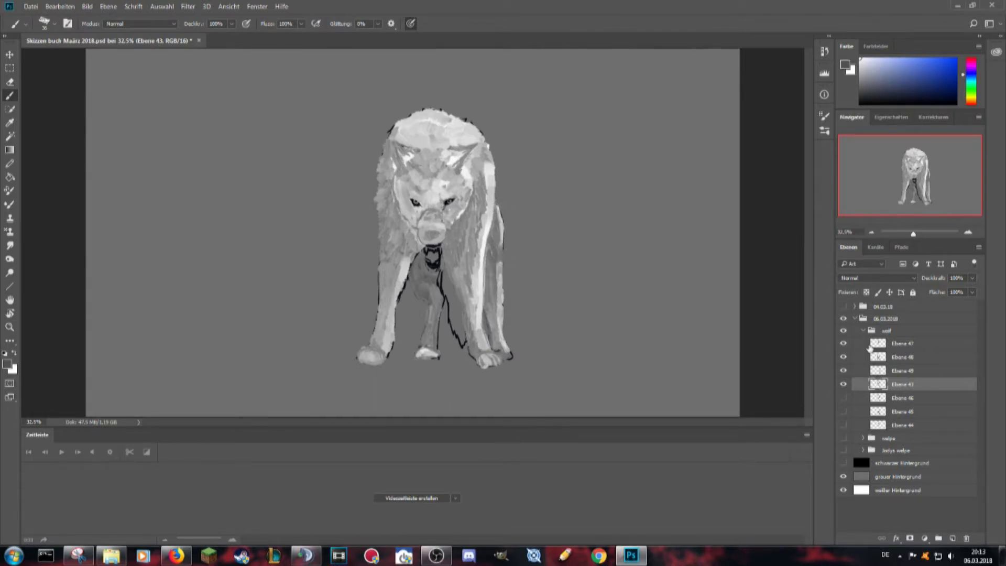
pyautogui.click(892, 371)
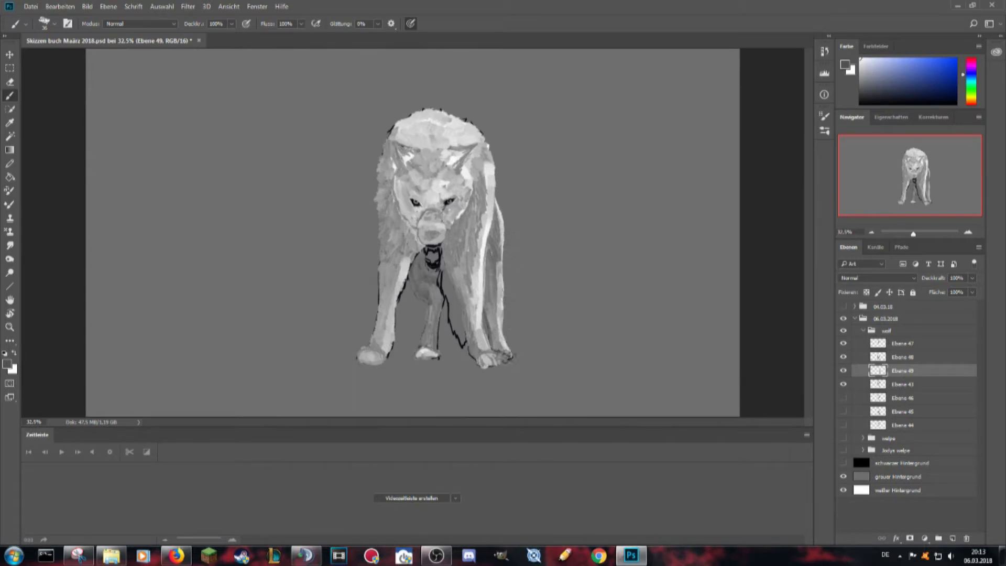
pyautogui.hotkey('alt', ']')
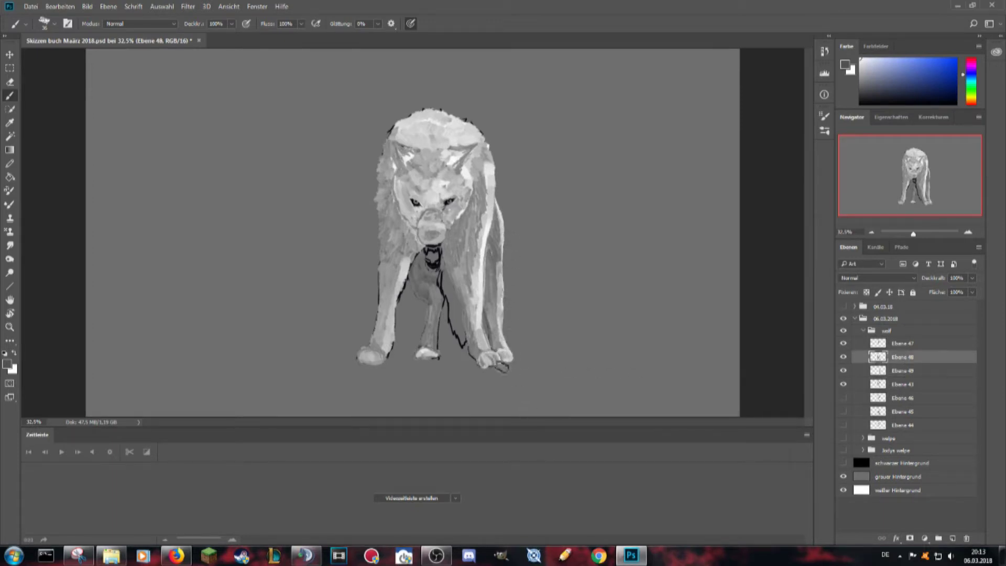
pyautogui.hotkey('alt', '[')
# - On new layer Ebene 50, soften the front leg's dark outline, then add empty layer Ebene 51
pyautogui.hotkey('ctrl', 'shift', 'alt', 'n')
pyautogui.moveTo(464, 317); pyautogui.dragTo(454, 335)
pyautogui.moveTo(450, 293); pyautogui.dragTo(466, 315)
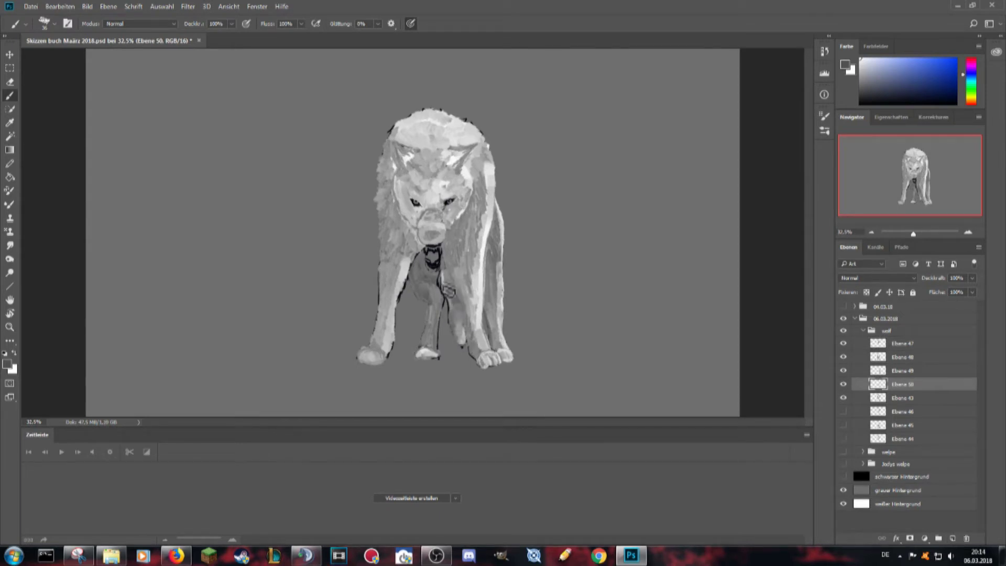
pyautogui.press('x')
pyautogui.press('x')
pyautogui.click(7, 364)
pyautogui.click(640, 198)
pyautogui.press('x')
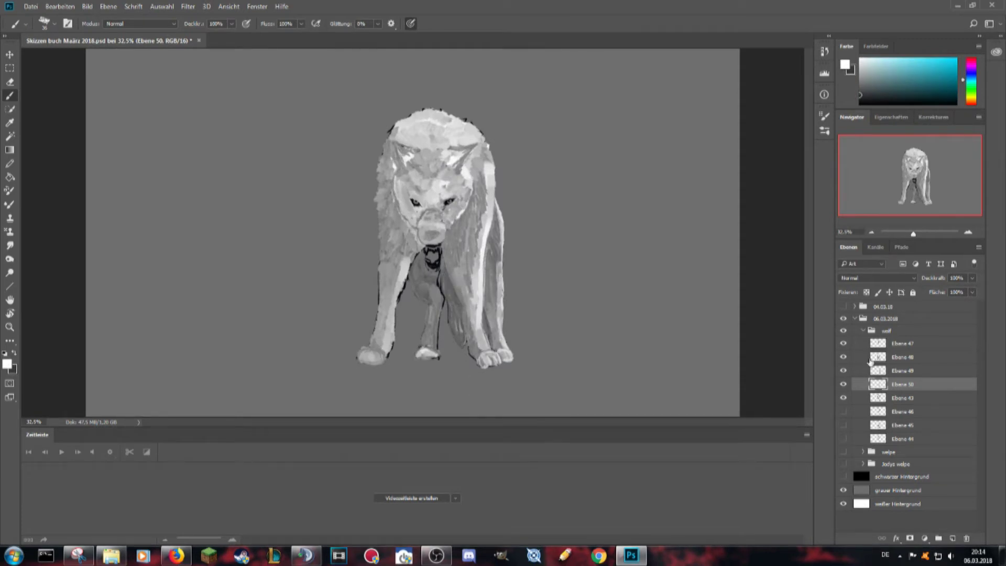
pyautogui.hotkey('ctrl', 'shift', 'alt', 'n')
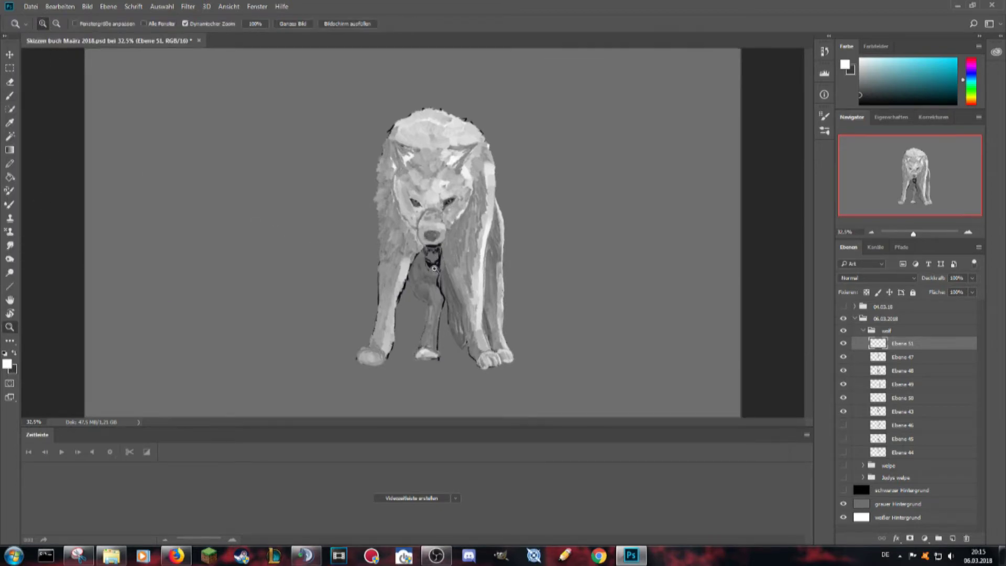
# - Zoom in on the mouth and paint white highlights across the wolf's front teeth
pyautogui.scroll(5, 431, 249)
pyautogui.moveTo(369, 218); pyautogui.dragTo(375, 270)
pyautogui.moveTo(386, 236)
pyautogui.mouseDown()
pyautogui.moveTo(378, 275)
pyautogui.moveTo(367, 278)
pyautogui.moveTo(377, 275)
pyautogui.mouseUp()
pyautogui.moveTo(378, 218)
pyautogui.mouseDown()
pyautogui.moveTo(372, 267)
pyautogui.moveTo(388, 270)
pyautogui.moveTo(397, 223)
pyautogui.moveTo(409, 255)
pyautogui.mouseUp()
pyautogui.moveTo(419, 220)
pyautogui.mouseDown()
pyautogui.moveTo(424, 255)
pyautogui.moveTo(443, 257)
pyautogui.moveTo(442, 238)
pyautogui.moveTo(454, 270)
pyautogui.mouseUp()
# - Shade the right-hand teeth and add new layer Ebene 52 below Ebene 51
pyautogui.moveTo(474, 205)
pyautogui.mouseDown()
pyautogui.moveTo(474, 262)
pyautogui.moveTo(464, 270)
pyautogui.moveTo(459, 256)
pyautogui.mouseUp()
pyautogui.moveTo(464, 210); pyautogui.dragTo(461, 267)
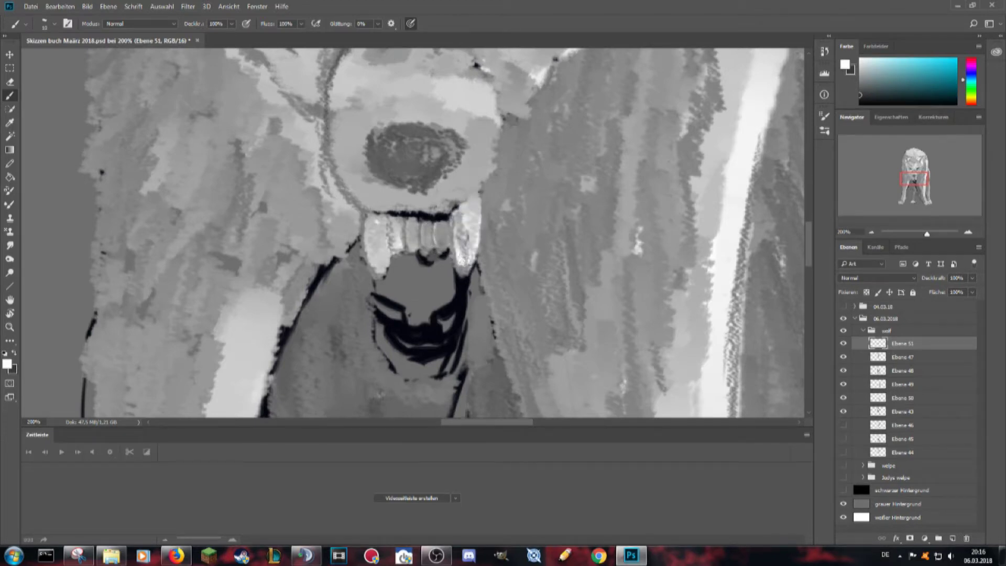
pyautogui.moveTo(461, 212)
pyautogui.mouseDown()
pyautogui.moveTo(461, 267)
pyautogui.moveTo(460, 246)
pyautogui.moveTo(467, 261)
pyautogui.mouseUp()
pyautogui.moveTo(476, 195); pyautogui.dragTo(467, 294)
pyautogui.keyDown('ctrl'); pyautogui.click(953, 538); pyautogui.keyUp('ctrl')
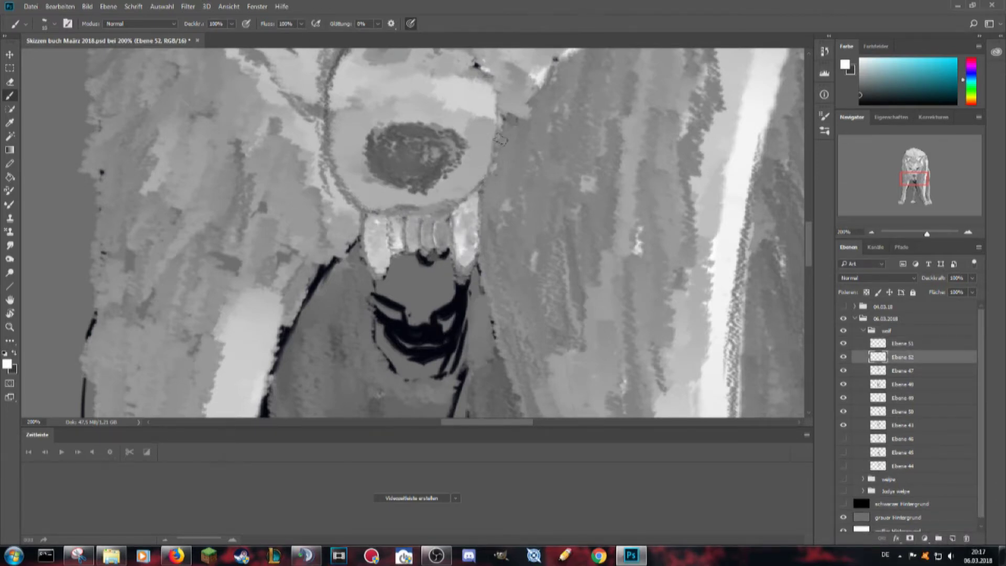
pyautogui.scroll(4, 499, 113)
pyautogui.scroll(5, 499, 112)
# - On Ebene 51, rework the left eye's iris and erase stray marks in the right eye
pyautogui.press('e')
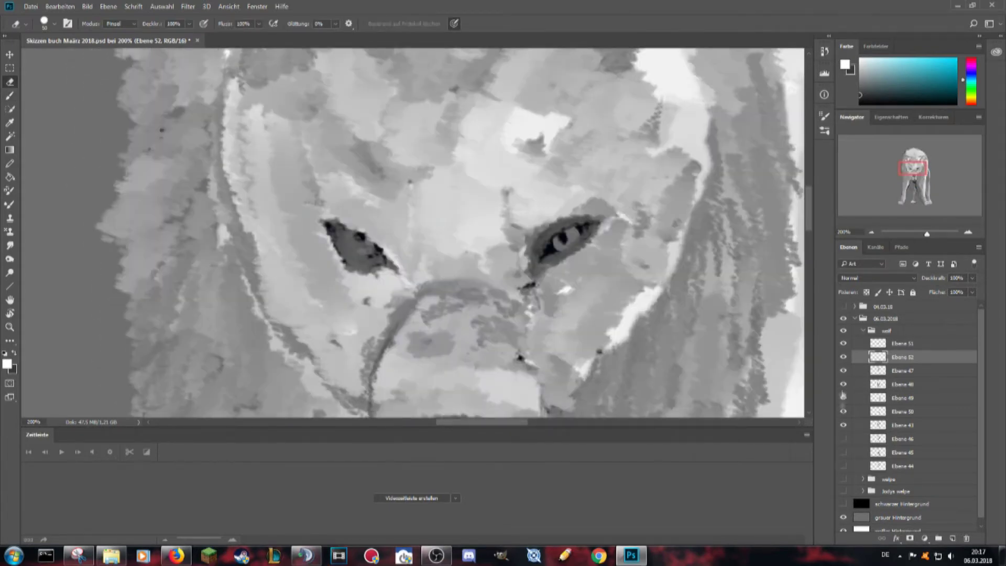
pyautogui.click(902, 343)
pyautogui.moveTo(341, 233); pyautogui.dragTo(370, 260)
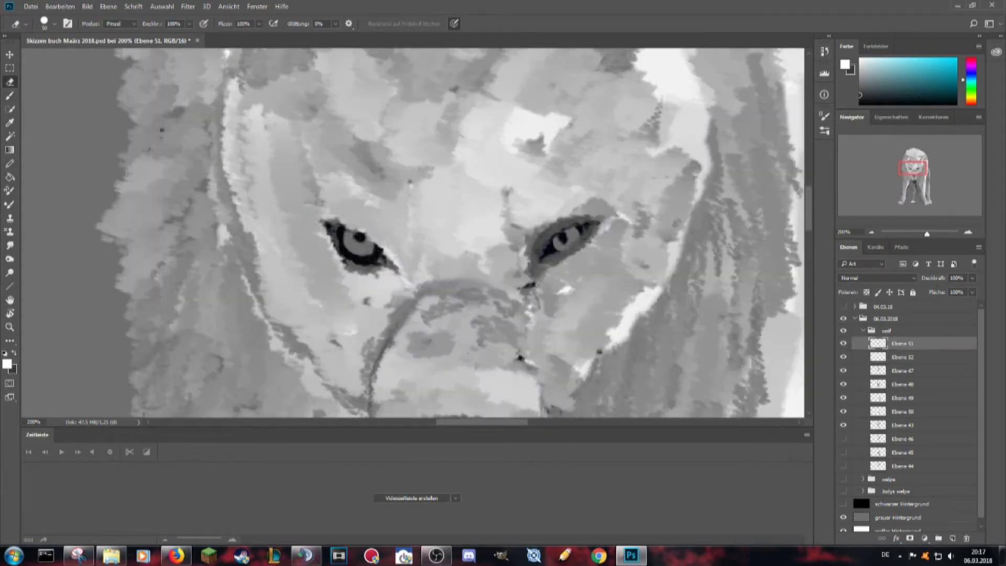
pyautogui.press('b')
pyautogui.moveTo(328, 225)
pyautogui.mouseDown()
pyautogui.moveTo(344, 262)
pyautogui.moveTo(367, 268)
pyautogui.moveTo(335, 257)
pyautogui.mouseUp()
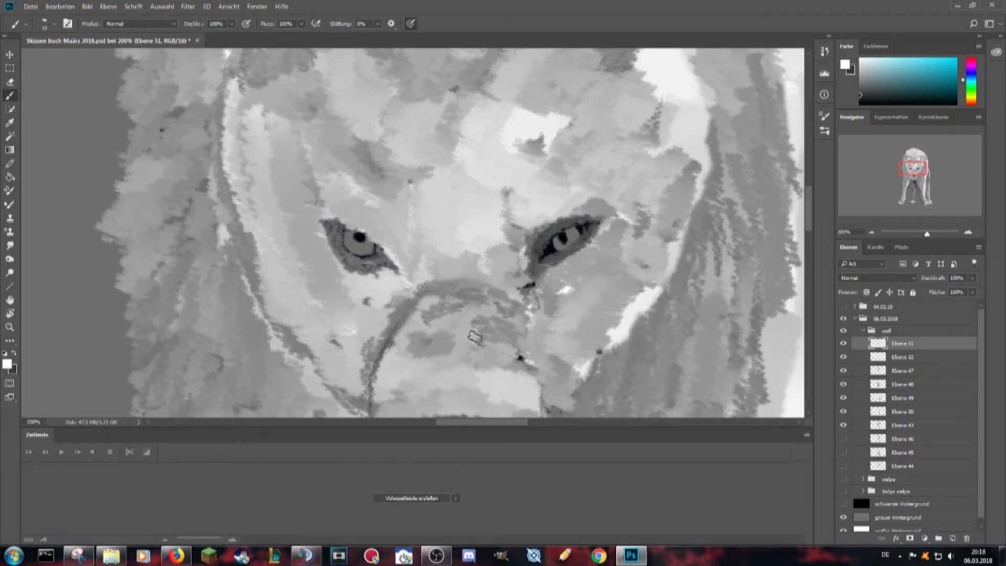
pyautogui.scroll(1, 420, 252)
pyautogui.press('e')
pyautogui.moveTo(496, 283)
pyautogui.mouseDown()
pyautogui.moveTo(535, 252)
pyautogui.moveTo(551, 262)
pyautogui.mouseUp()
pyautogui.press('b')
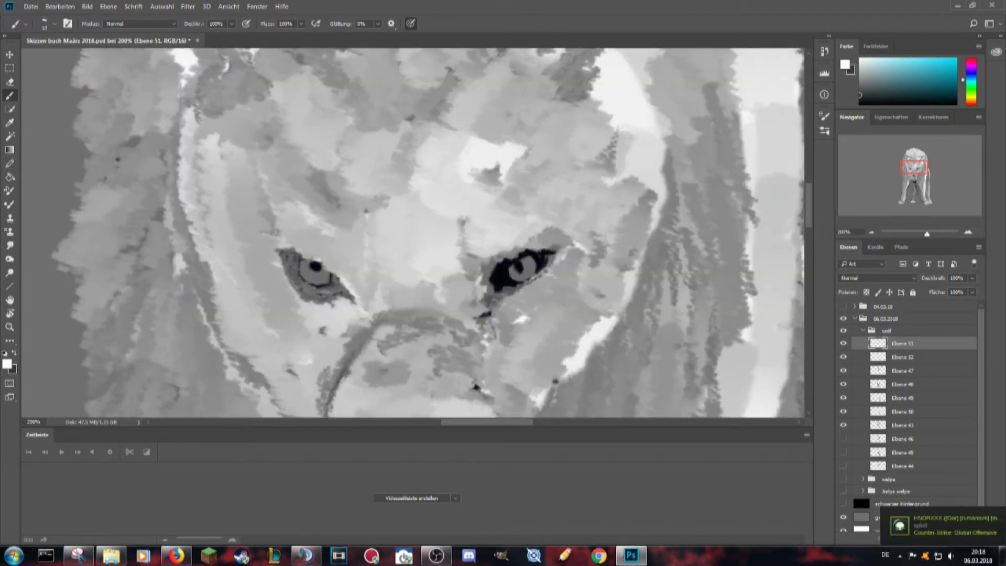
# - Set a near-black colour and paint lighter tones over the dark eye patch and nearby spot
pyautogui.click(845, 63)
pyautogui.click(419, 341)
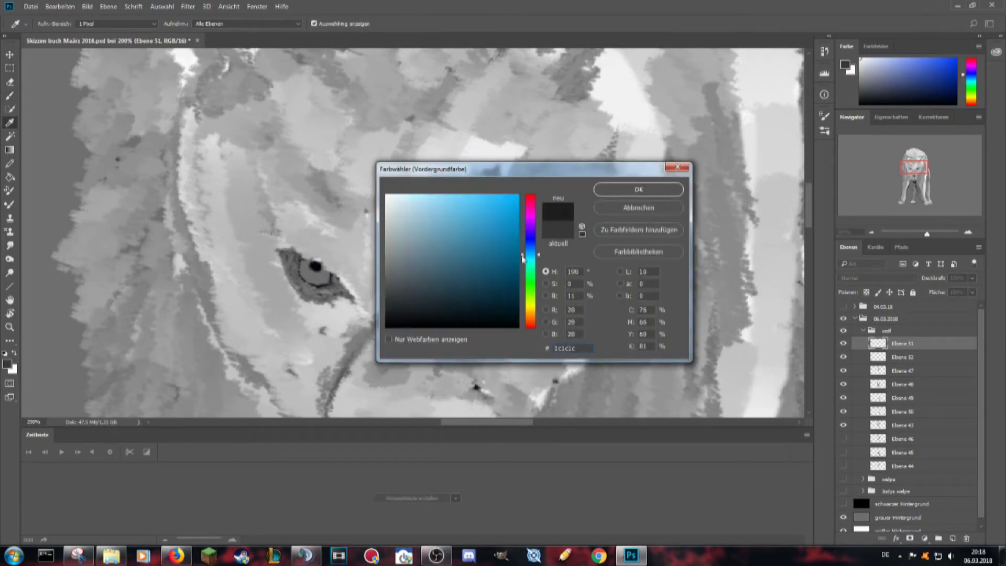
pyautogui.click(635, 191)
pyautogui.press('x')
pyautogui.moveTo(487, 286)
pyautogui.mouseDown()
pyautogui.moveTo(550, 252)
pyautogui.moveTo(517, 291)
pyautogui.mouseUp()
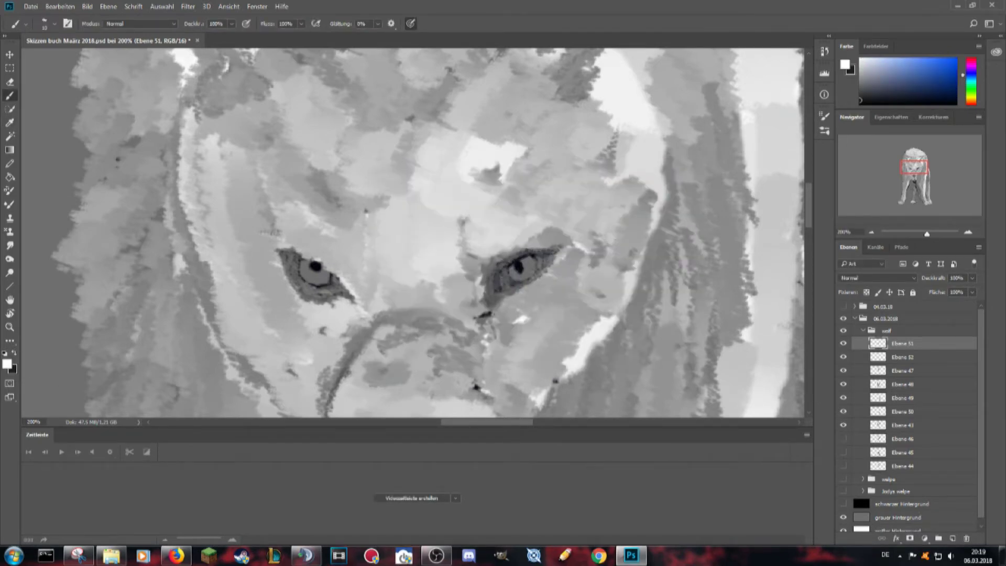
pyautogui.press('x')
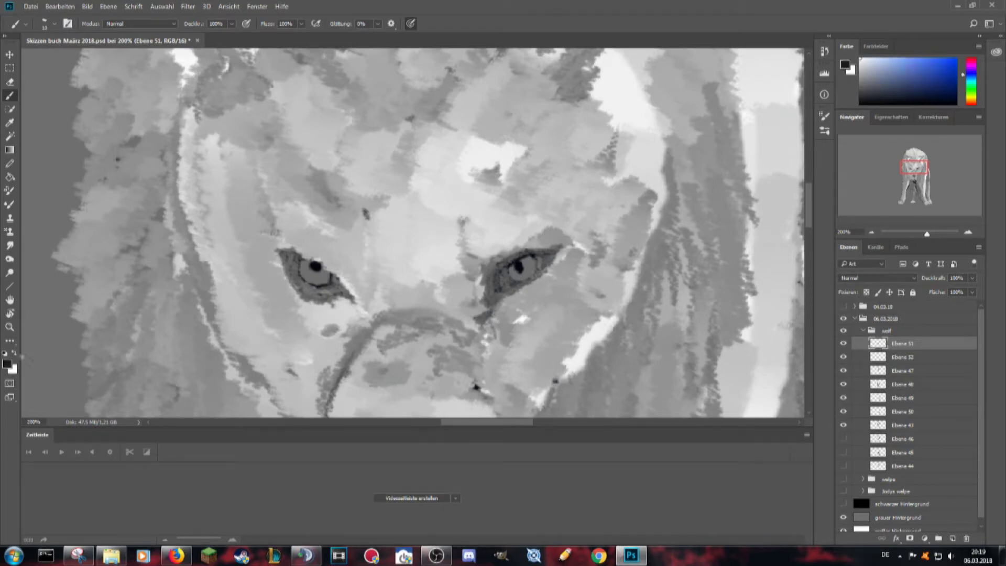
pyautogui.press('x')
pyautogui.click(329, 329)
# - Darken the shading around the left eye and along the brow
pyautogui.press('x')
pyautogui.press('x')
pyautogui.moveTo(367, 296)
pyautogui.mouseDown()
pyautogui.moveTo(363, 218)
pyautogui.moveTo(374, 281)
pyautogui.mouseUp()
pyautogui.moveTo(466, 228); pyautogui.dragTo(469, 272)
pyautogui.moveTo(348, 273)
pyautogui.mouseDown()
pyautogui.moveTo(320, 259)
pyautogui.moveTo(366, 296)
pyautogui.mouseUp()
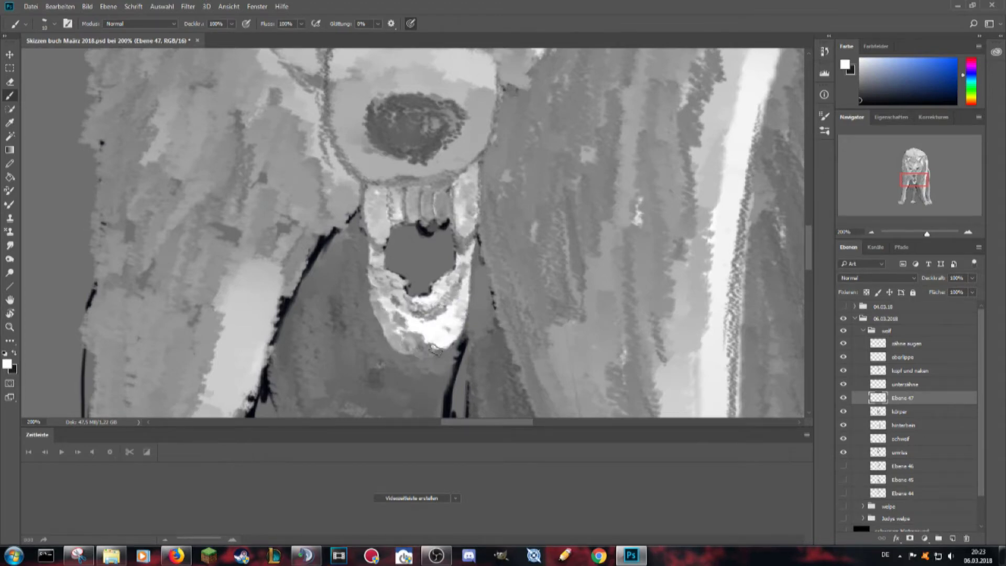
# - On Ebene 47, shade the wolf's white lower jaw in grey
pyautogui.click(890, 386)
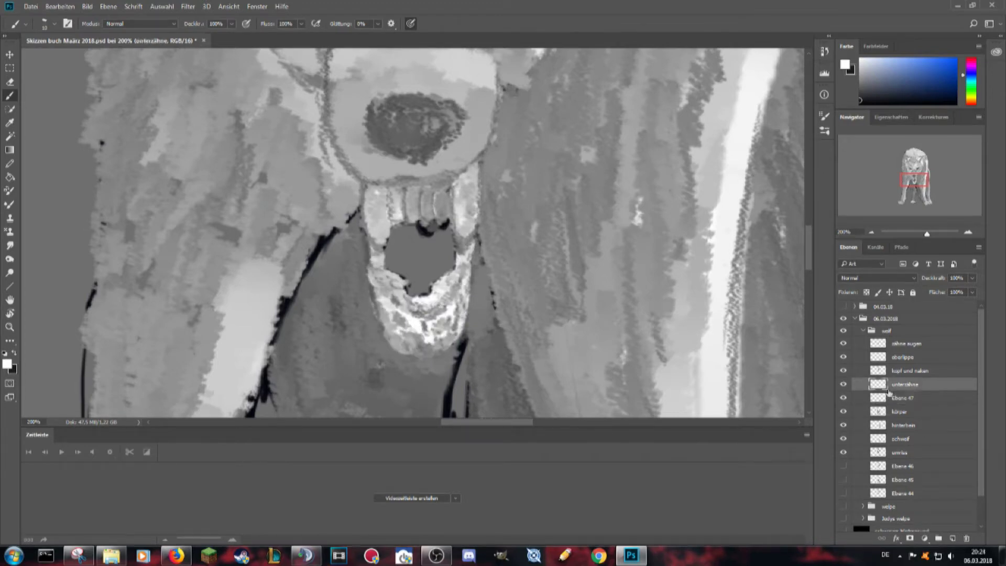
pyautogui.click(852, 399)
pyautogui.moveTo(380, 298); pyautogui.dragTo(440, 336)
pyautogui.moveTo(464, 249)
pyautogui.mouseDown()
pyautogui.moveTo(446, 317)
pyautogui.moveTo(468, 307)
pyautogui.mouseUp()
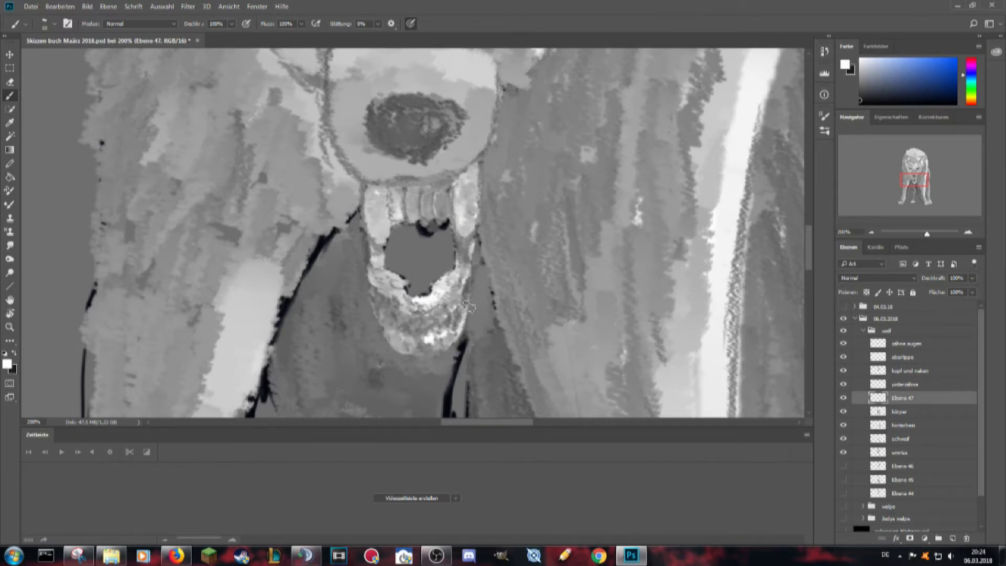
# - Add a new empty layer and test brush strokes on the empty canvas
pyautogui.click(953, 538)
pyautogui.click(7, 364)
pyautogui.press('Return')
pyautogui.moveTo(110, 194); pyautogui.dragTo(107, 267)
pyautogui.press('x')
pyautogui.moveTo(152, 202); pyautogui.dragTo(147, 262)
pyautogui.moveTo(857, 171); pyautogui.dragTo(916, 183)
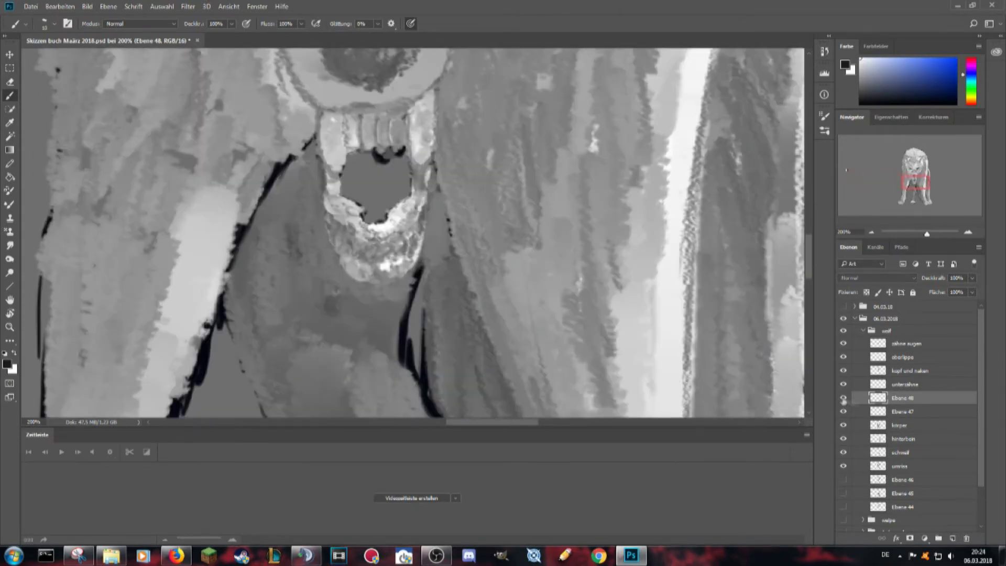
# - Pick a dark red in the Color Picker and paint it into the mouth interior
pyautogui.click(7, 364)
pyautogui.click(530, 325)
pyautogui.click(482, 277)
pyautogui.press('Return')
pyautogui.press('x')
pyautogui.click(7, 364)
pyautogui.click(531, 325)
pyautogui.press('Return')
pyautogui.moveTo(351, 157)
pyautogui.mouseDown()
pyautogui.moveTo(346, 184)
pyautogui.moveTo(406, 178)
pyautogui.moveTo(360, 198)
pyautogui.moveTo(409, 199)
pyautogui.moveTo(370, 165)
pyautogui.moveTo(405, 171)
pyautogui.moveTo(381, 193)
pyautogui.mouseUp()
# - Refine the painting colour to a darker red for the mouth
pyautogui.click(6, 364)
pyautogui.click(479, 294)
pyautogui.press('Return')
pyautogui.click(6, 364)
pyautogui.click(452, 271)
pyautogui.press('Return')
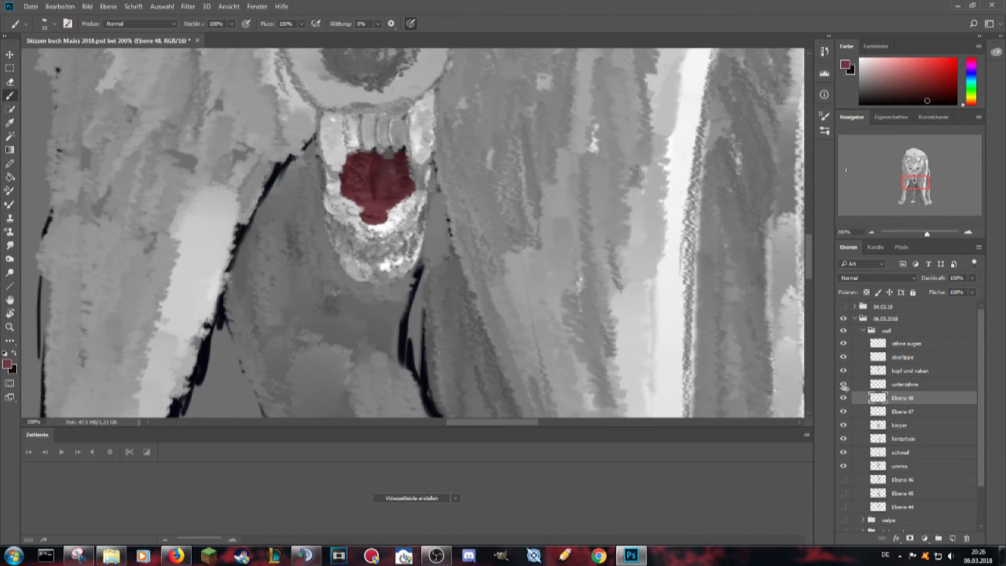
# - Touch up the lower teeth beside the tongue on the unterzähne layer
pyautogui.click(904, 345)
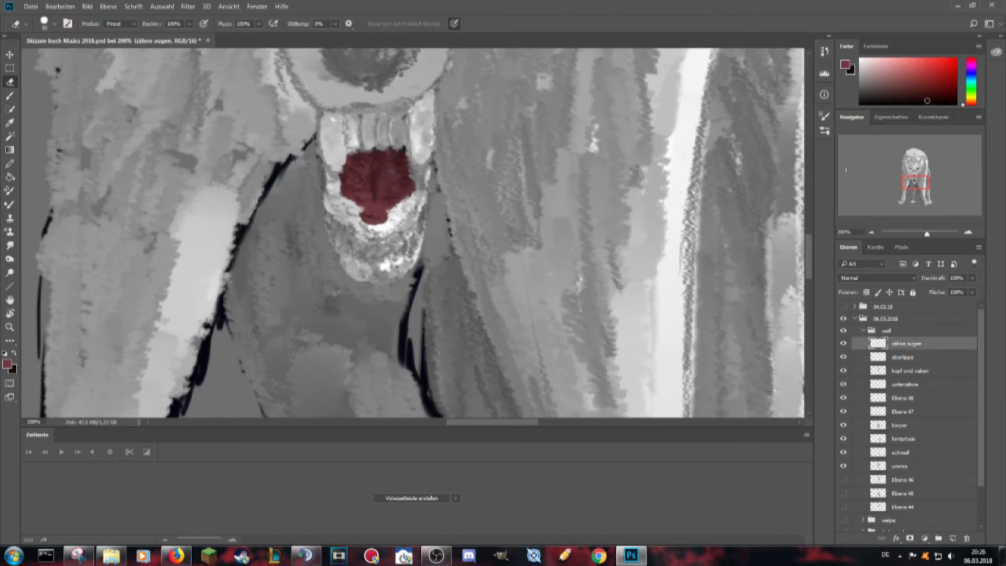
pyautogui.click(908, 386)
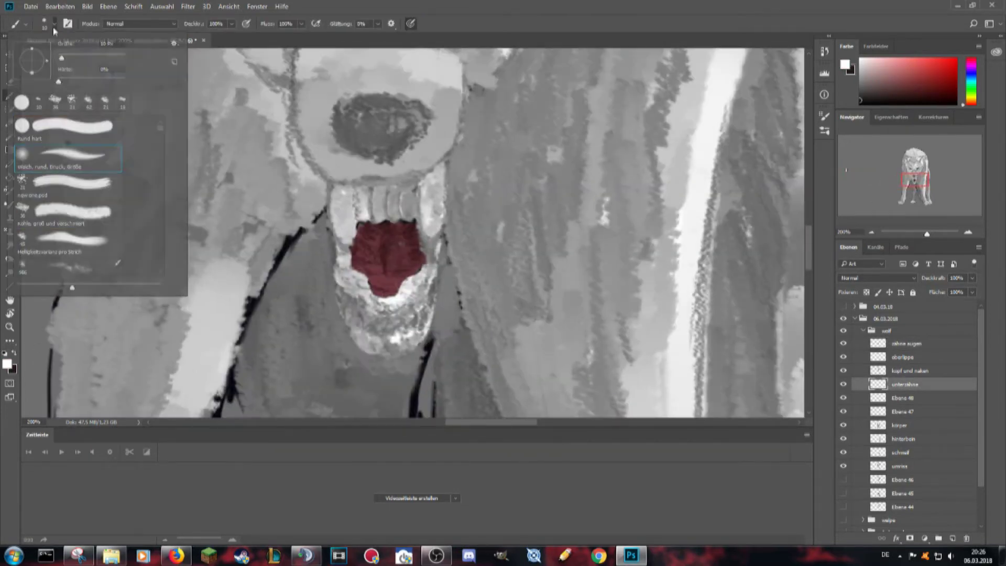
pyautogui.moveTo(416, 273); pyautogui.dragTo(436, 279)
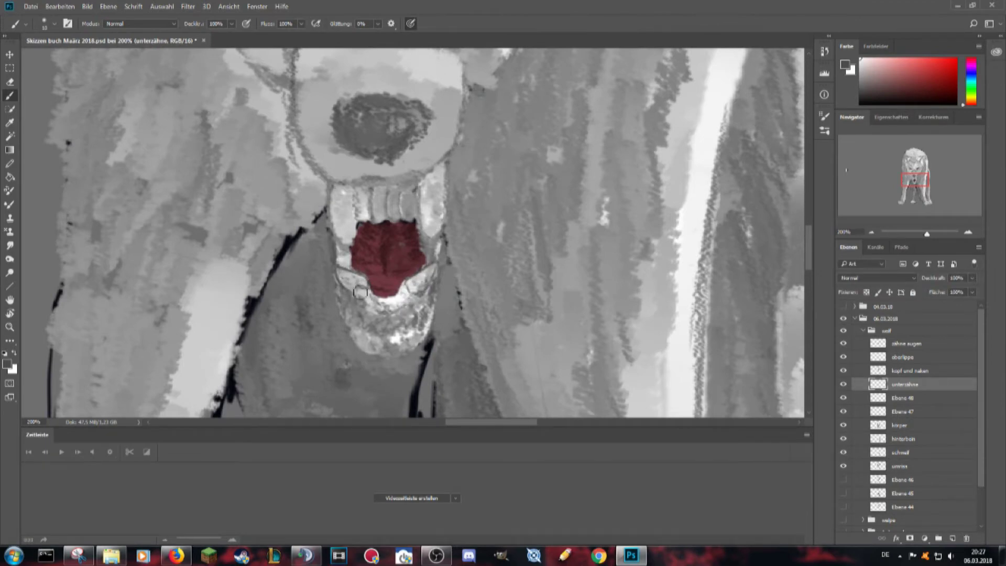
pyautogui.click(907, 344)
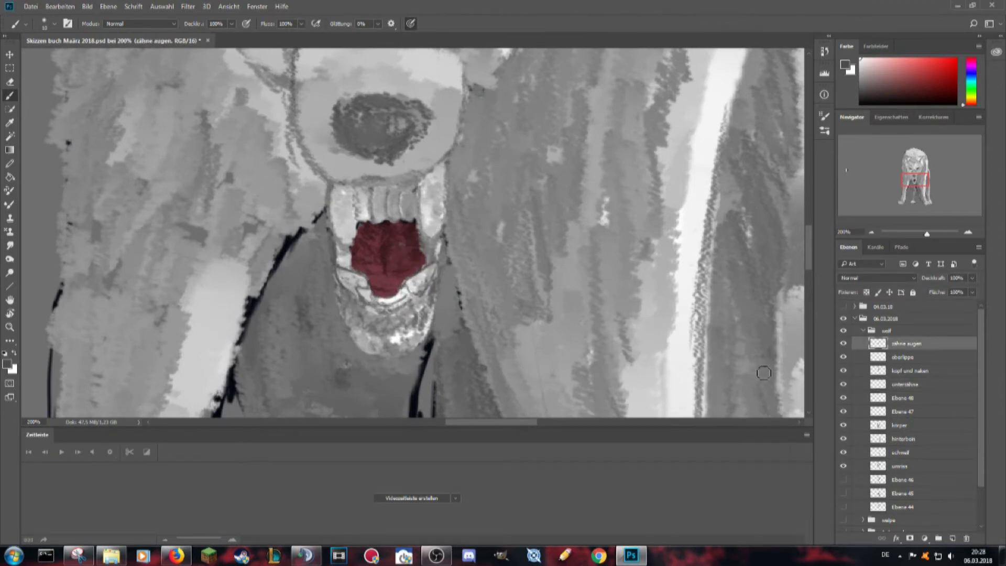
pyautogui.click(905, 384)
pyautogui.press('e')
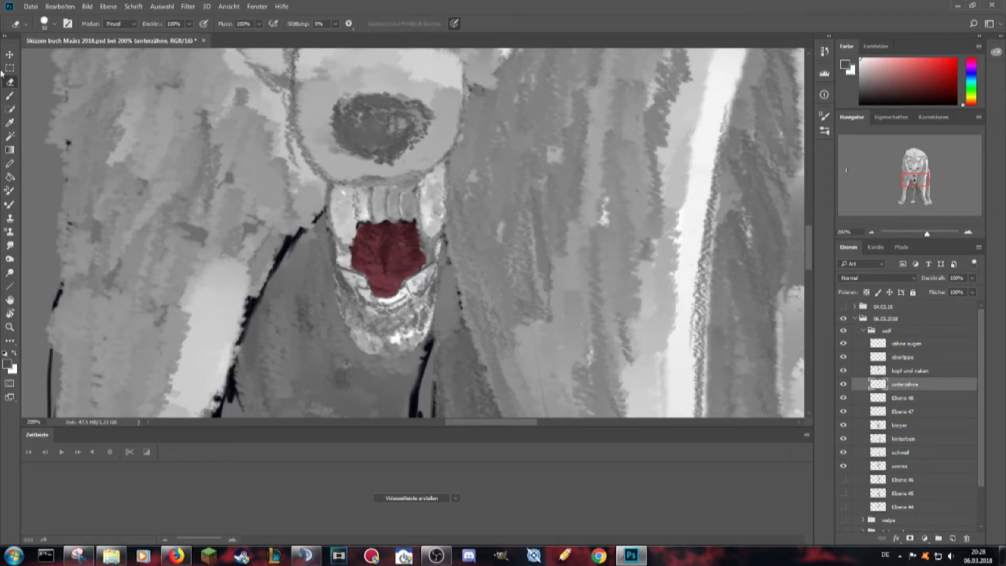
pyautogui.press('b')
pyautogui.press('x')
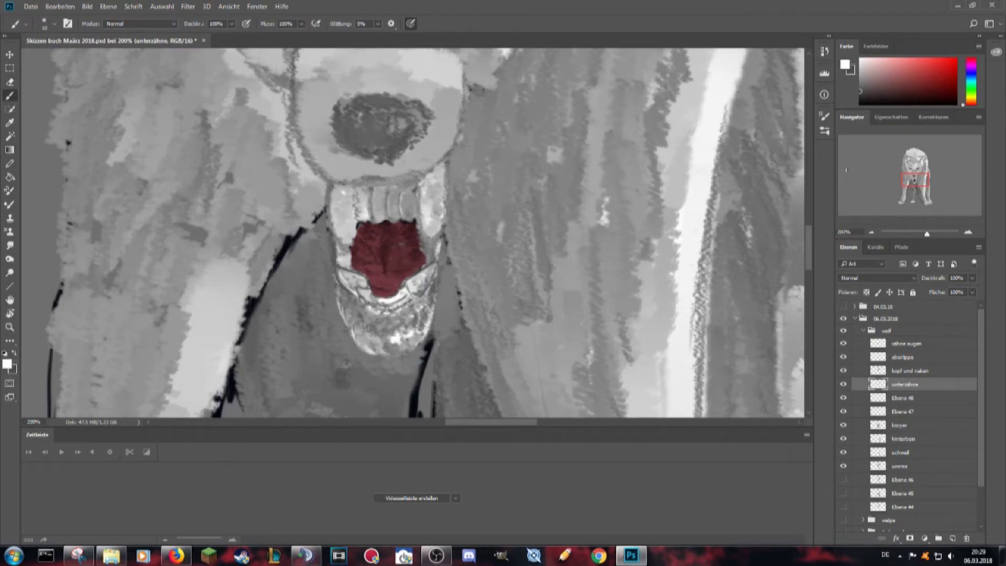
# - Select the oberlippe layer and sample the mouth's dark red as the colour
pyautogui.click(913, 346)
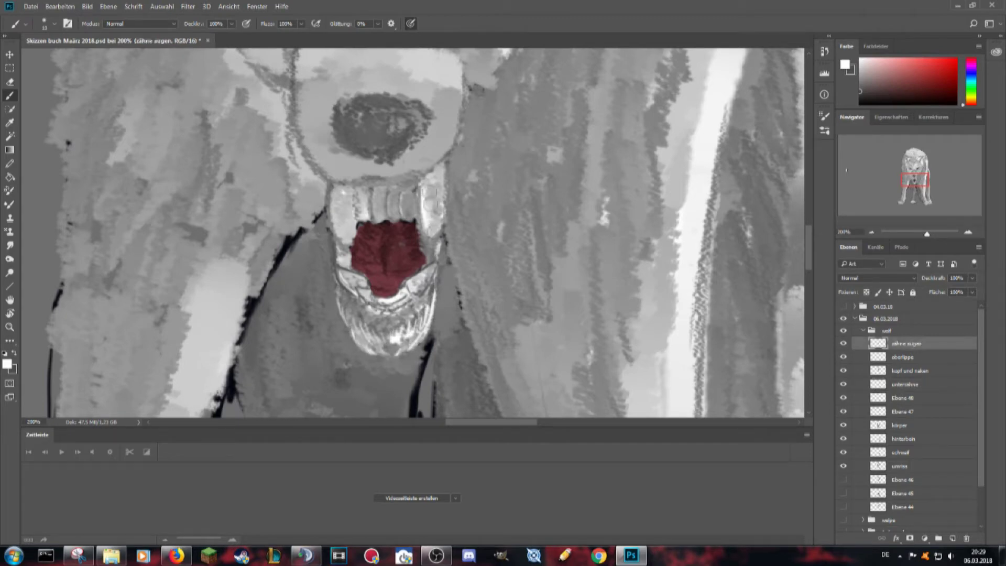
pyautogui.hotkey('alt', '[')
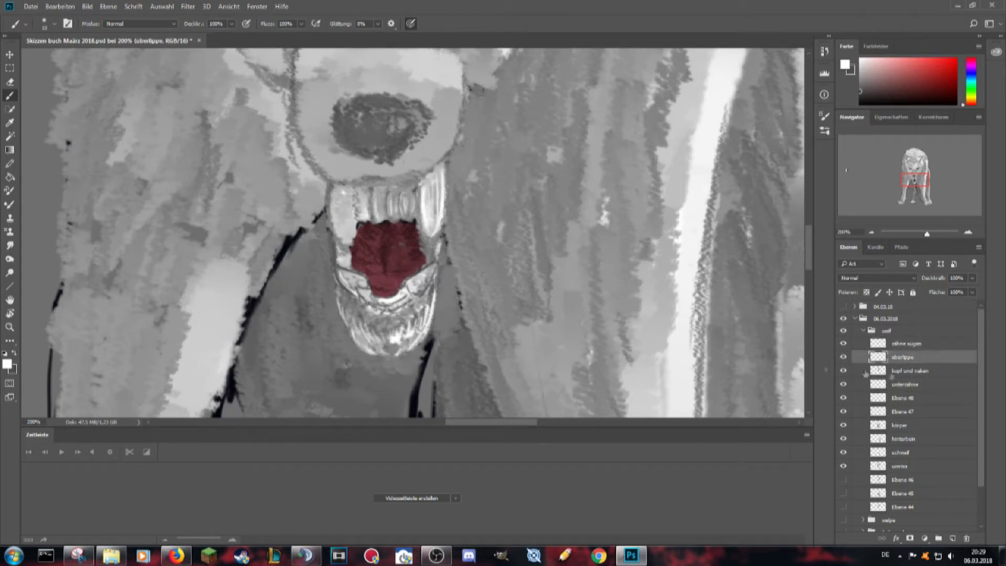
pyautogui.press('i')
pyautogui.click(11, 96)
pyautogui.press('x')
# - Paint a dark line along the upper lip on a new layer and merge it into oberlippe
pyautogui.click(953, 538)
pyautogui.click(844, 371)
pyautogui.moveTo(336, 182); pyautogui.dragTo(425, 174)
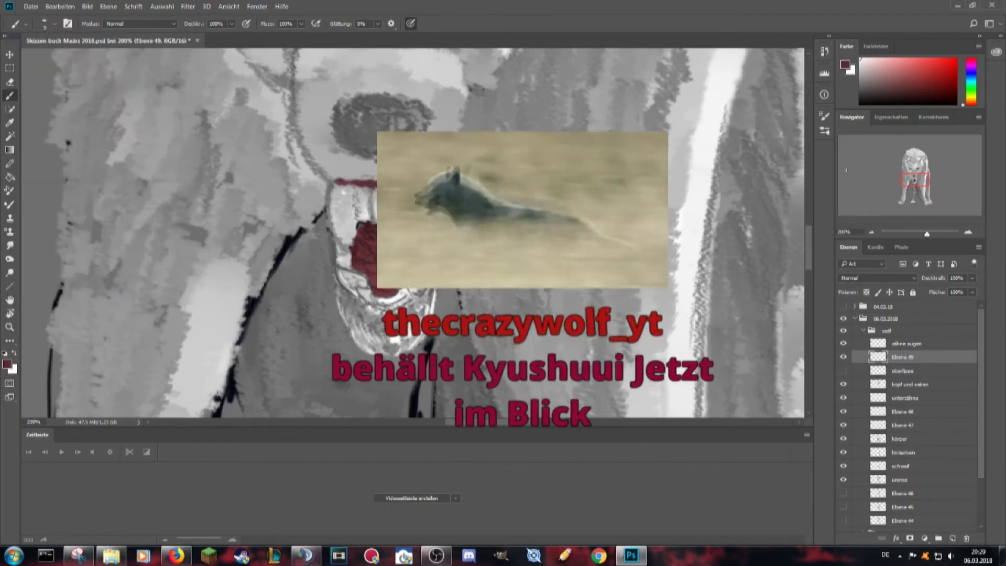
pyautogui.moveTo(346, 184); pyautogui.dragTo(423, 182)
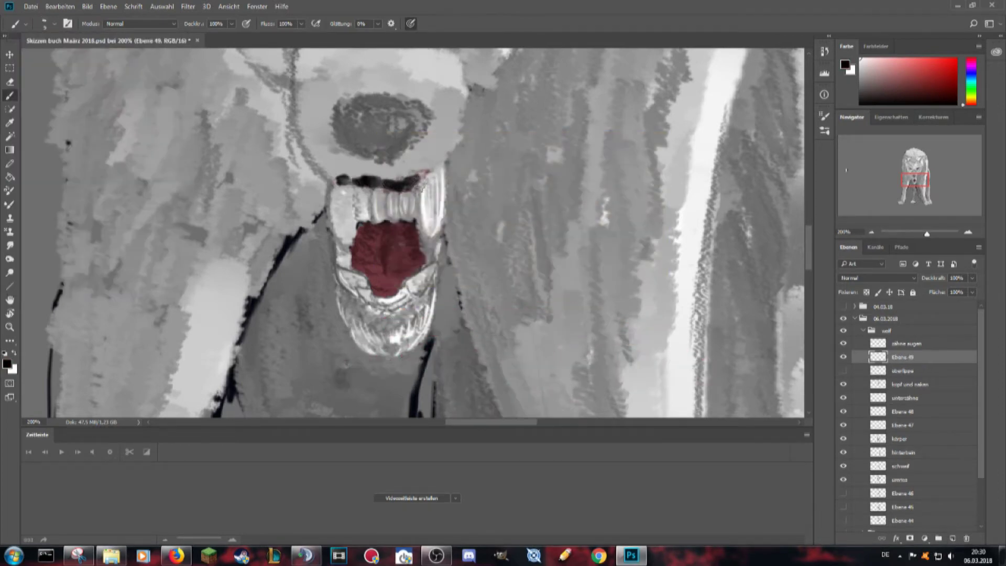
pyautogui.hotkey('ctrl', 'e')
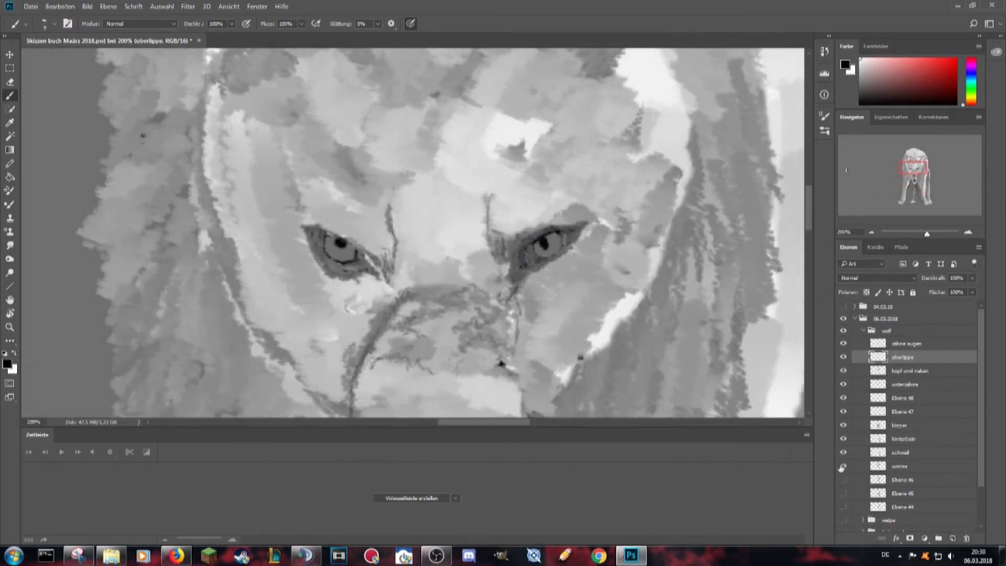
# - Pick a dark brown colour and add a new layer for the eye colour
pyautogui.press('i')
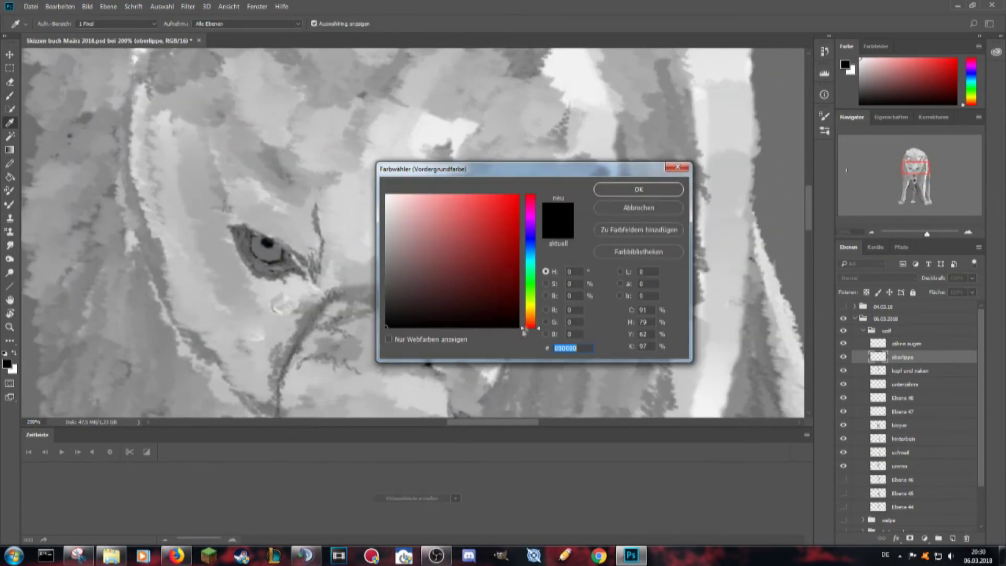
pyautogui.click(503, 300)
pyautogui.press('Return')
pyautogui.press('b')
pyautogui.click(953, 539)
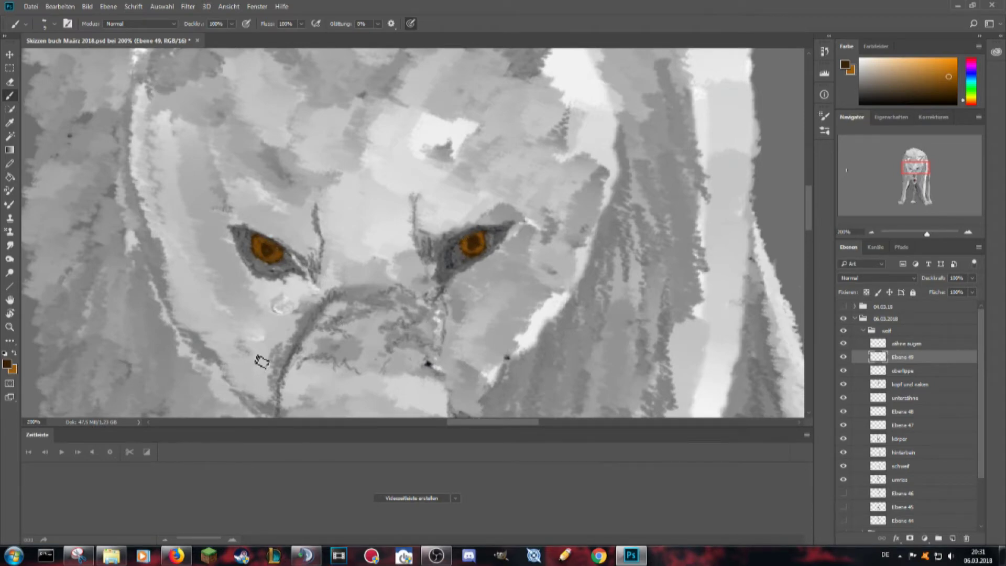
# - Reset colours to black and white and paint white highlights into the left eye
pyautogui.press('d')
pyautogui.moveTo(265, 248); pyautogui.dragTo(269, 257)
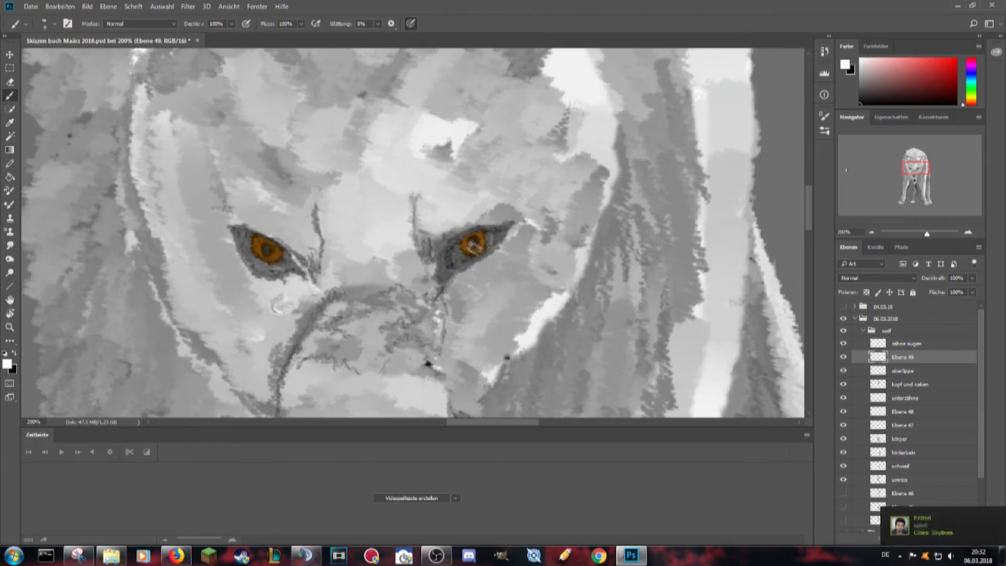
pyautogui.press('x')
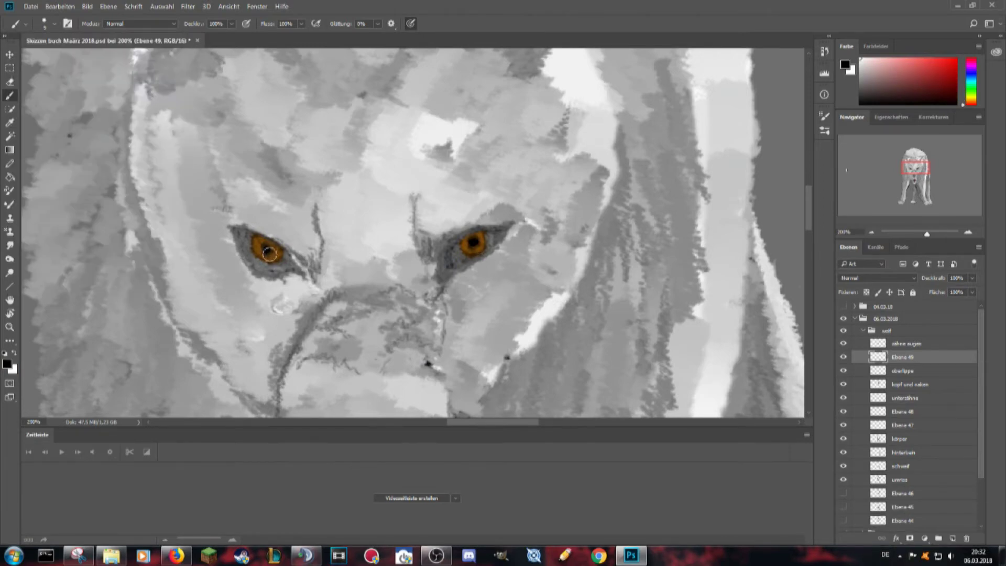
pyautogui.scroll(-5, 475, 247)
pyautogui.scroll(-5, 475, 247)
pyautogui.click(53, 23)
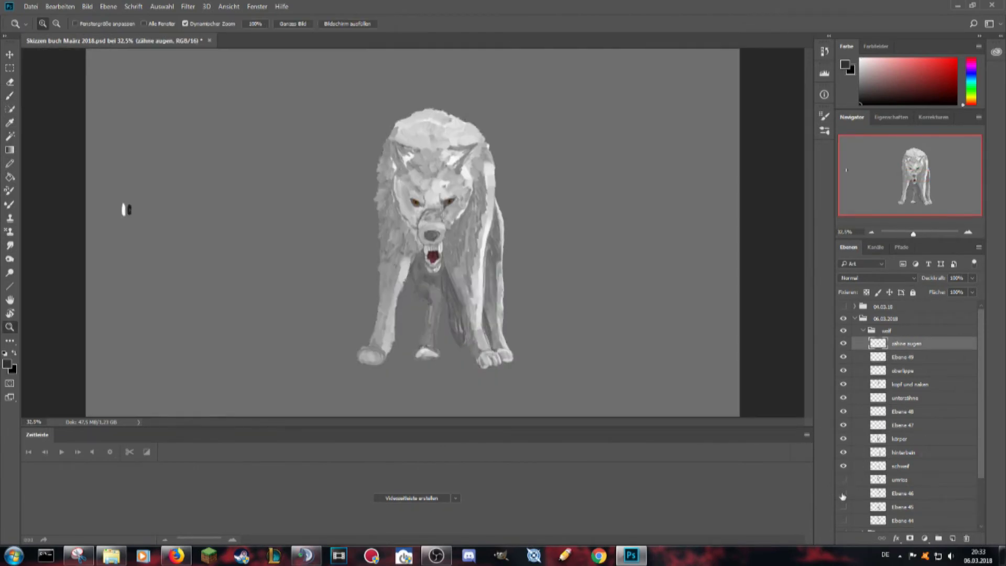
# - Add a new layer above umriss and rename it
pyautogui.click(936, 479)
pyautogui.hotkey('ctrl', 'shift', 'alt', 'n')
pyautogui.doubleClick(921, 443)
pyautogui.write('hintergrund')
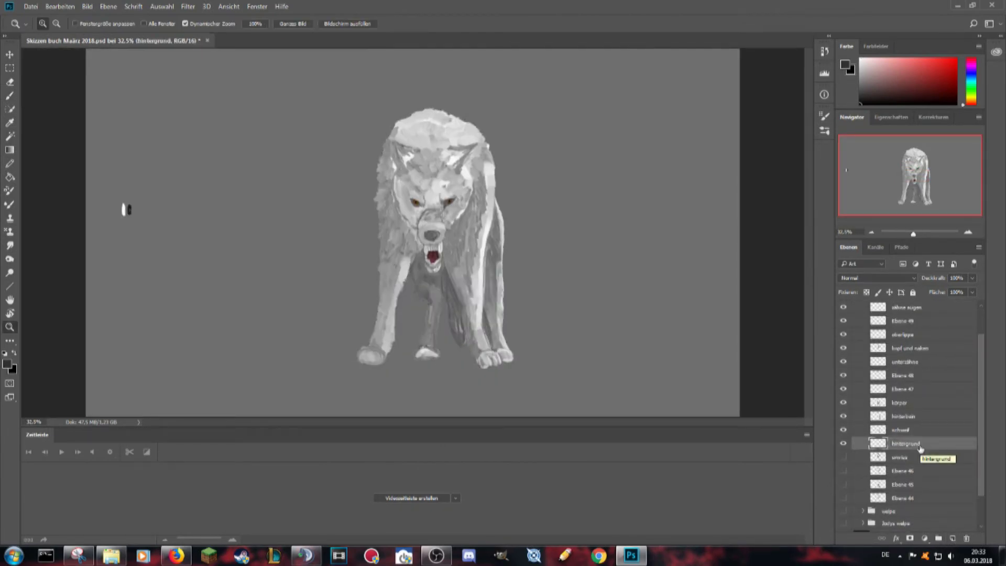
# - Set the foreground colour to a dark teal for the ice
pyautogui.click(845, 65)
pyautogui.click(534, 282)
pyautogui.moveTo(534, 288); pyautogui.dragTo(534, 260)
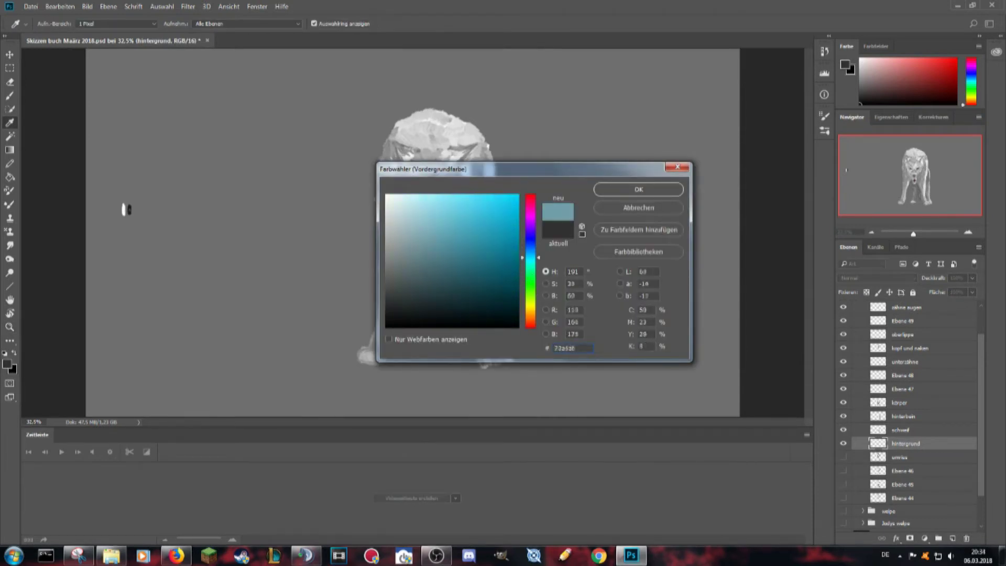
pyautogui.click(406, 272)
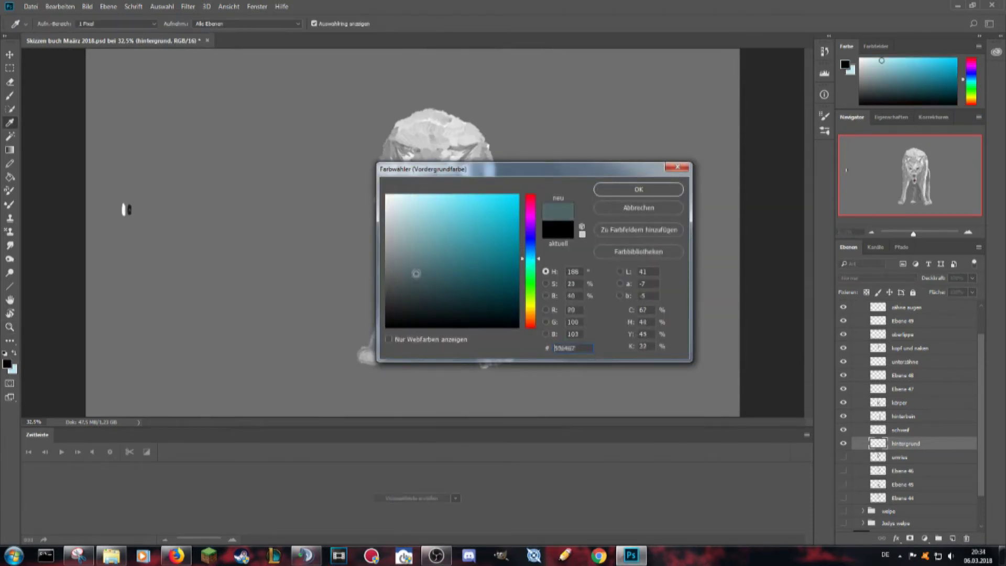
pyautogui.click(639, 190)
# - Brush a dark teal icy shadow beneath the wolf
pyautogui.press('b')
pyautogui.moveTo(587, 335); pyautogui.dragTo(429, 377)
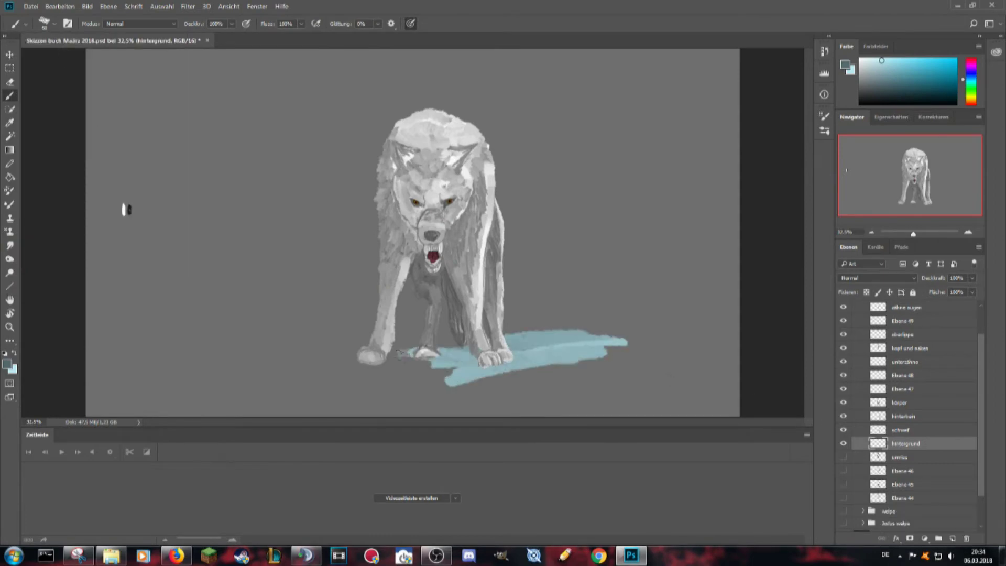
pyautogui.moveTo(335, 341); pyautogui.dragTo(623, 294)
pyautogui.moveTo(534, 314); pyautogui.dragTo(724, 278)
pyautogui.moveTo(524, 325); pyautogui.dragTo(660, 304)
pyautogui.moveTo(734, 278); pyautogui.dragTo(682, 357)
# - Fill the shadow's right side with light blue and darken the ground right of the wolf
pyautogui.moveTo(658, 293); pyautogui.dragTo(734, 333)
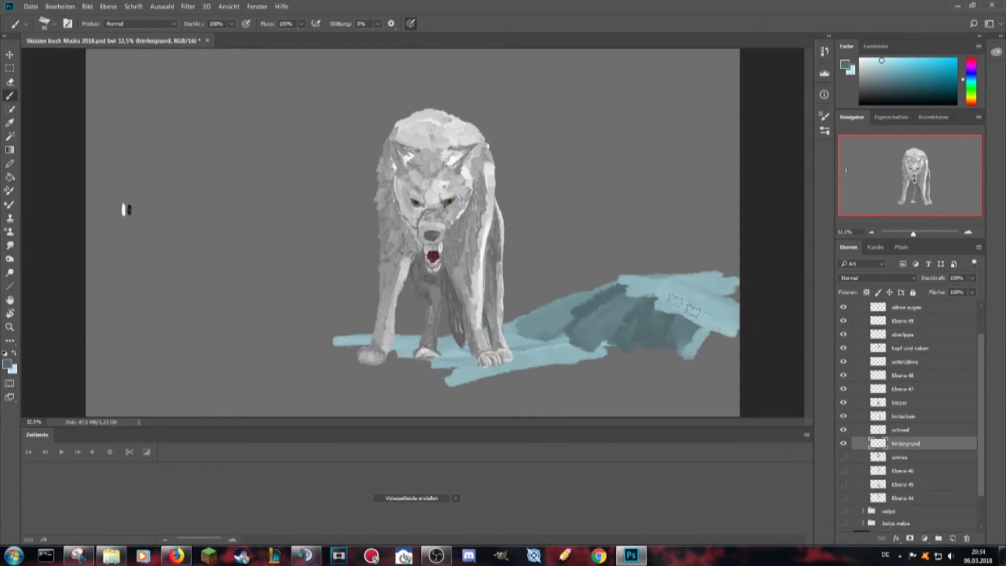
pyautogui.moveTo(734, 288); pyautogui.dragTo(644, 277)
pyautogui.moveTo(739, 346)
pyautogui.mouseDown()
pyautogui.moveTo(634, 294)
pyautogui.moveTo(545, 341)
pyautogui.mouseUp()
pyautogui.moveTo(546, 351); pyautogui.dragTo(702, 367)
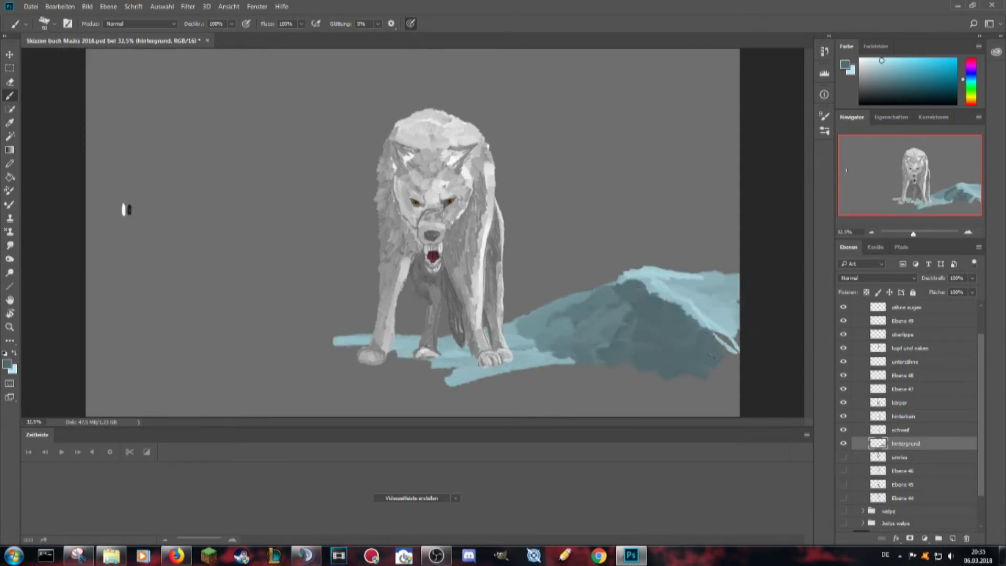
pyautogui.moveTo(732, 331); pyautogui.dragTo(482, 378)
pyautogui.moveTo(330, 351); pyautogui.dragTo(608, 399)
# - Add light-blue ice under the wolf and extend the dark shadow in a leftward streak
pyautogui.moveTo(459, 391); pyautogui.dragTo(336, 362)
pyautogui.moveTo(377, 387); pyautogui.dragTo(608, 372)
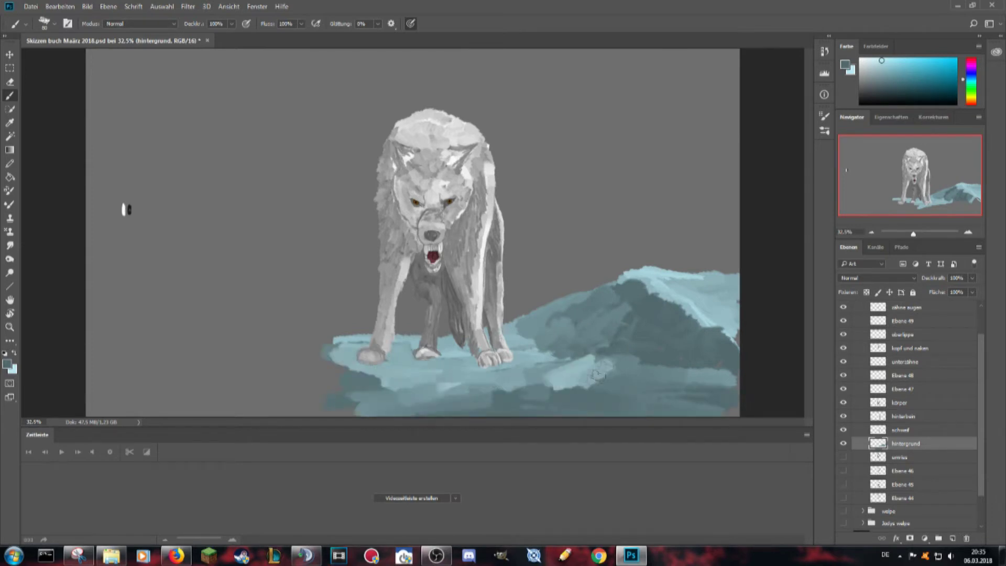
pyautogui.moveTo(624, 317); pyautogui.dragTo(587, 388)
pyautogui.moveTo(603, 341); pyautogui.dragTo(669, 409)
pyautogui.moveTo(734, 388); pyautogui.dragTo(619, 367)
pyautogui.moveTo(666, 394)
pyautogui.mouseDown()
pyautogui.moveTo(293, 409)
pyautogui.moveTo(357, 341)
pyautogui.mouseUp()
pyautogui.moveTo(304, 367)
pyautogui.mouseDown()
pyautogui.moveTo(317, 350)
pyautogui.moveTo(388, 401)
pyautogui.mouseUp()
pyautogui.moveTo(325, 341)
pyautogui.mouseDown()
pyautogui.moveTo(230, 304)
pyautogui.moveTo(293, 327)
pyautogui.mouseUp()
# - Lay light-blue strokes over the lower ice and extend it up to the left
pyautogui.moveTo(320, 386); pyautogui.dragTo(429, 414)
pyautogui.moveTo(361, 411); pyautogui.dragTo(545, 388)
pyautogui.moveTo(393, 346); pyautogui.dragTo(472, 380)
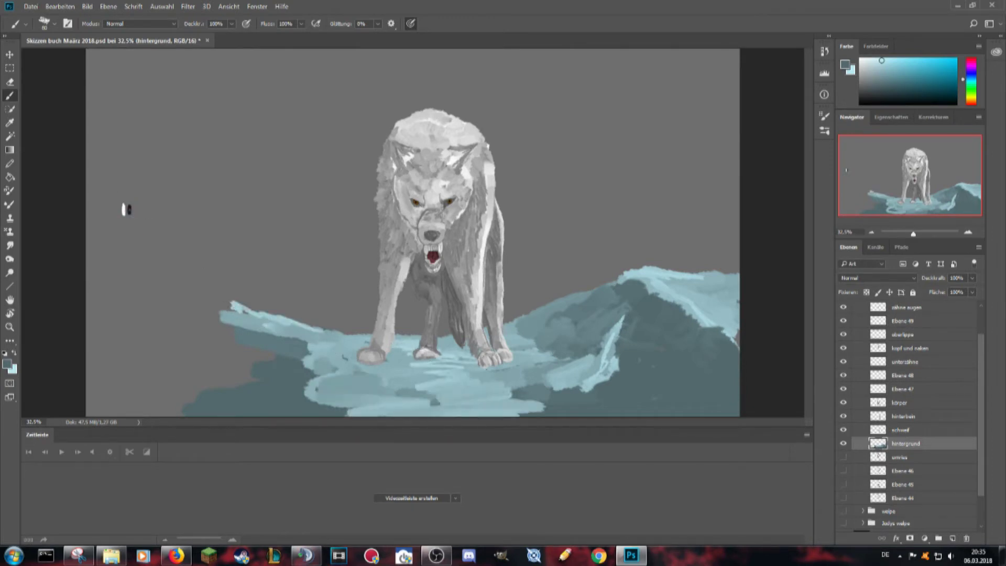
pyautogui.moveTo(344, 357); pyautogui.dragTo(430, 393)
pyautogui.moveTo(361, 401); pyautogui.dragTo(461, 407)
pyautogui.moveTo(325, 367)
pyautogui.mouseDown()
pyautogui.moveTo(231, 314)
pyautogui.moveTo(201, 283)
pyautogui.mouseUp()
pyautogui.moveTo(225, 304); pyautogui.dragTo(314, 327)
# - Build an icy ridge rising up-left and widen it into a light slope
pyautogui.moveTo(225, 309); pyautogui.dragTo(137, 240)
pyautogui.moveTo(138, 243)
pyautogui.mouseDown()
pyautogui.moveTo(94, 275)
pyautogui.moveTo(105, 408)
pyautogui.mouseUp()
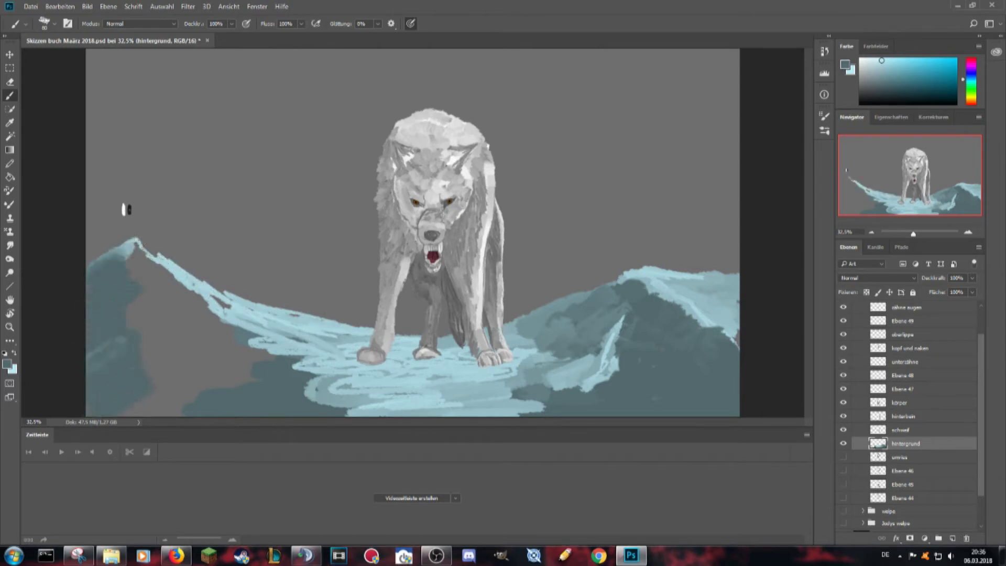
pyautogui.moveTo(126, 315); pyautogui.dragTo(158, 409)
pyautogui.moveTo(138, 246); pyautogui.dragTo(152, 330)
pyautogui.moveTo(152, 403); pyautogui.dragTo(241, 382)
pyautogui.moveTo(294, 314); pyautogui.dragTo(163, 414)
pyautogui.moveTo(168, 284); pyautogui.dragTo(273, 356)
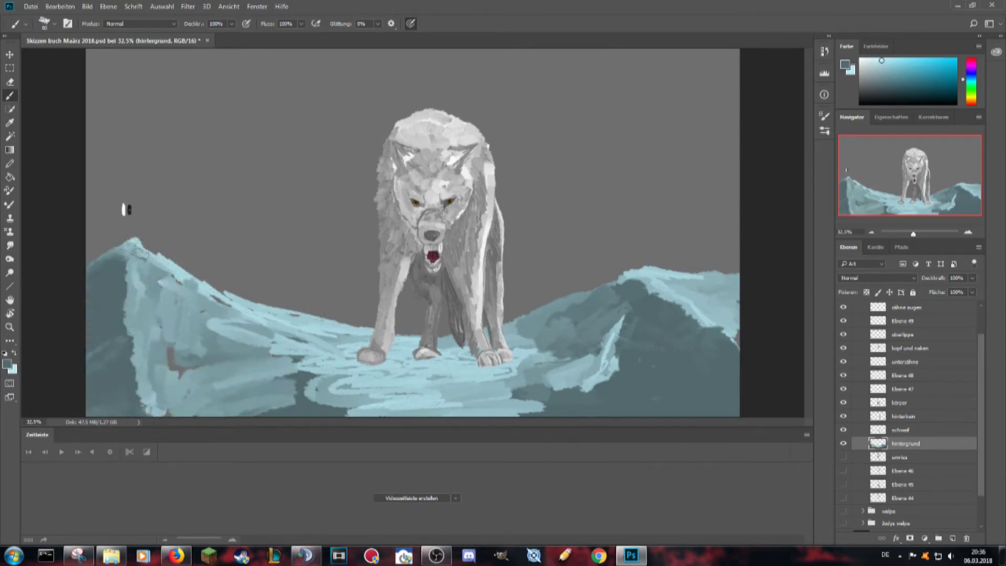
pyautogui.moveTo(90, 231); pyautogui.dragTo(157, 283)
pyautogui.moveTo(94, 252); pyautogui.dragTo(137, 388)
pyautogui.moveTo(157, 320); pyautogui.dragTo(179, 351)
# - Raise the left ice slope to the canvas edge and streak it diagonally
pyautogui.moveTo(178, 285); pyautogui.dragTo(89, 204)
pyautogui.moveTo(105, 251); pyautogui.dragTo(121, 414)
pyautogui.moveTo(121, 409); pyautogui.dragTo(220, 367)
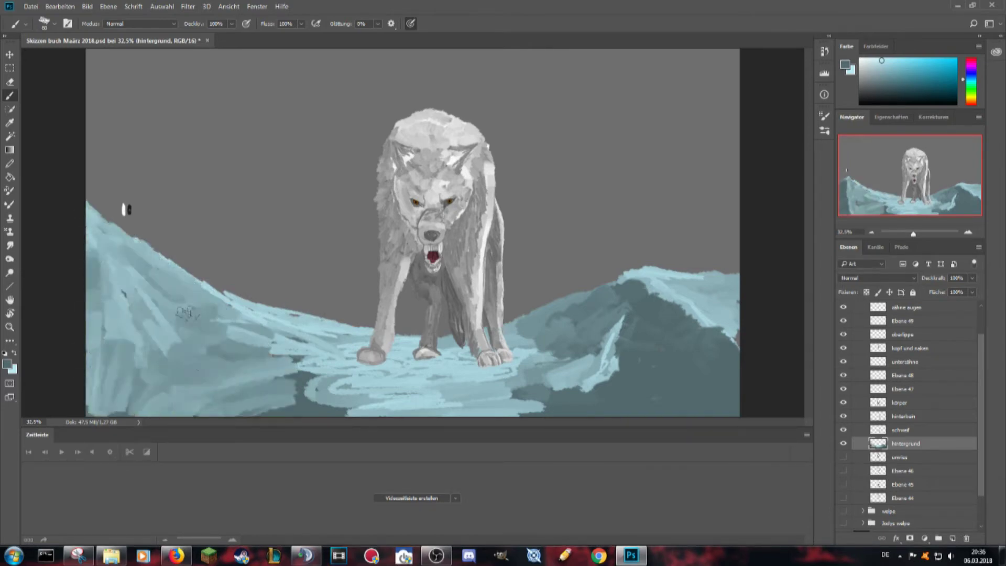
pyautogui.moveTo(252, 403); pyautogui.dragTo(378, 367)
pyautogui.moveTo(309, 335)
pyautogui.mouseDown()
pyautogui.moveTo(235, 396)
pyautogui.moveTo(139, 367)
pyautogui.mouseUp()
pyautogui.moveTo(278, 309); pyautogui.dragTo(194, 409)
pyautogui.moveTo(158, 299); pyautogui.dragTo(89, 399)
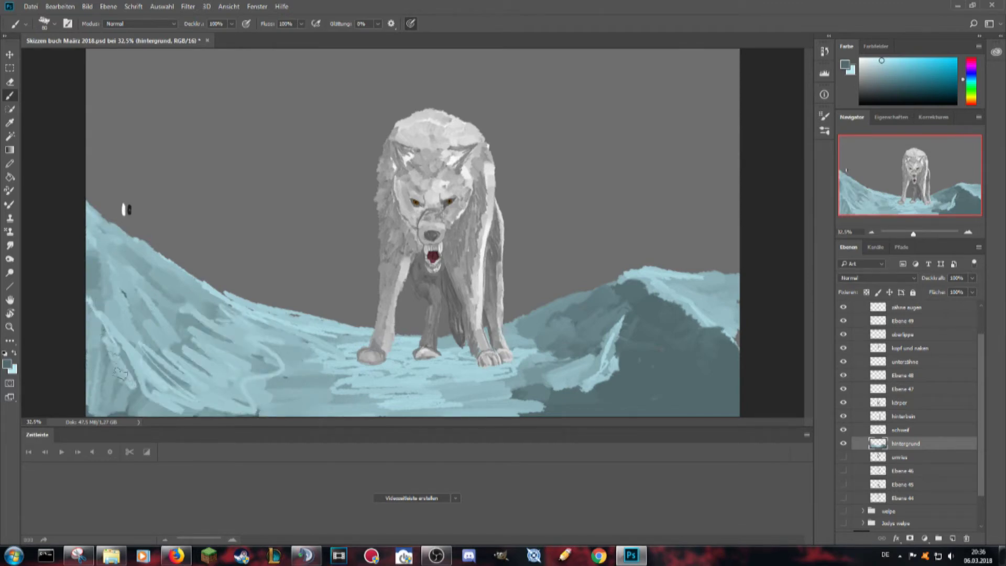
pyautogui.moveTo(157, 346); pyautogui.dragTo(110, 414)
pyautogui.moveTo(194, 414); pyautogui.dragTo(294, 362)
pyautogui.moveTo(251, 340)
pyautogui.mouseDown()
pyautogui.moveTo(309, 321)
pyautogui.moveTo(372, 383)
pyautogui.mouseUp()
# - Lighten the right foreground ice and slope
pyautogui.moveTo(289, 412); pyautogui.dragTo(388, 401)
pyautogui.moveTo(508, 414); pyautogui.dragTo(576, 388)
pyautogui.moveTo(582, 343); pyautogui.dragTo(514, 414)
pyautogui.moveTo(519, 403); pyautogui.dragTo(461, 408)
# - Darken the ice below the wolf's paws and erase most of the stray sky stroke
pyautogui.moveTo(685, 152); pyautogui.dragTo(629, 195)
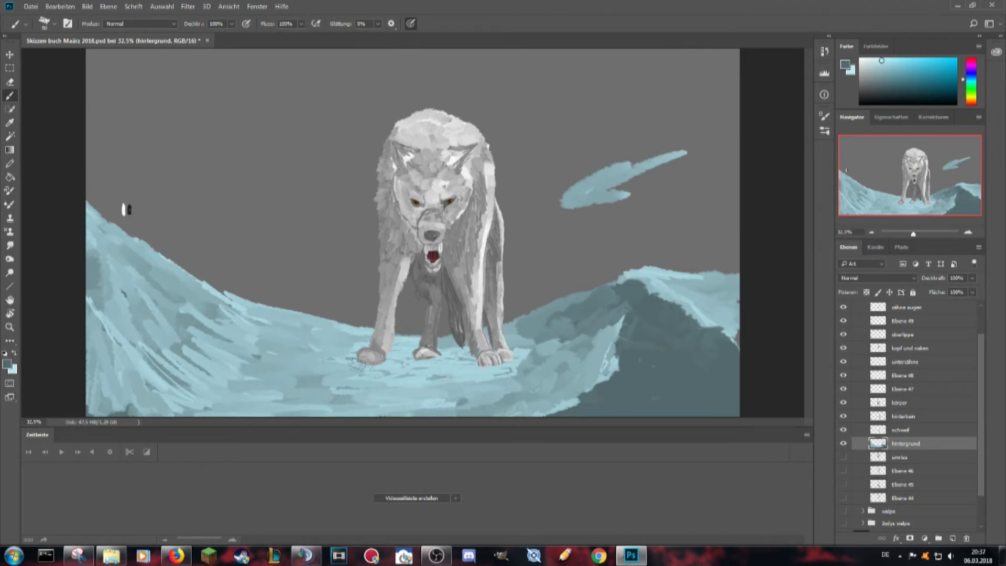
pyautogui.moveTo(435, 372)
pyautogui.mouseDown()
pyautogui.moveTo(393, 367)
pyautogui.moveTo(362, 383)
pyautogui.moveTo(346, 372)
pyautogui.mouseUp()
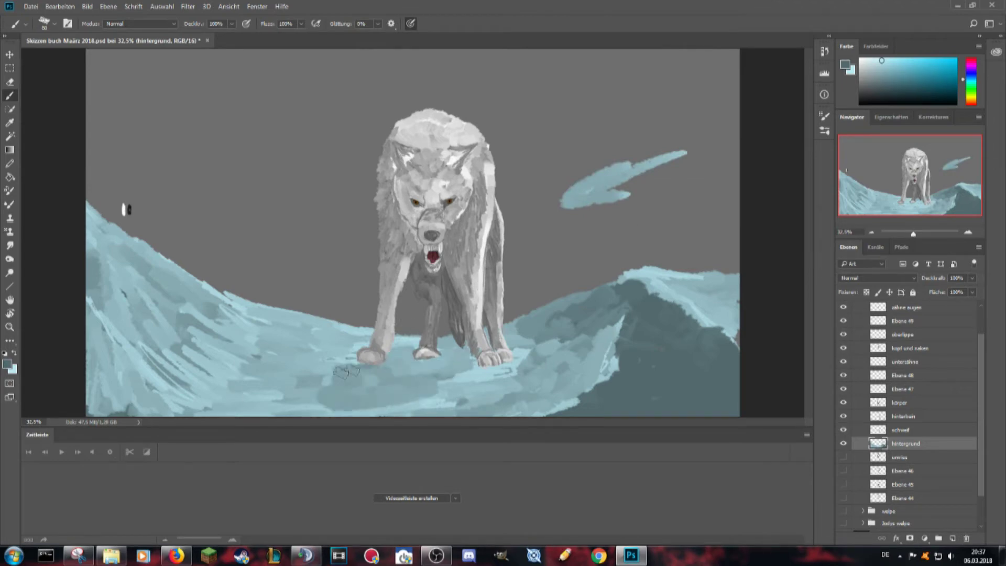
pyautogui.press('e')
pyautogui.moveTo(563, 202); pyautogui.dragTo(622, 200)
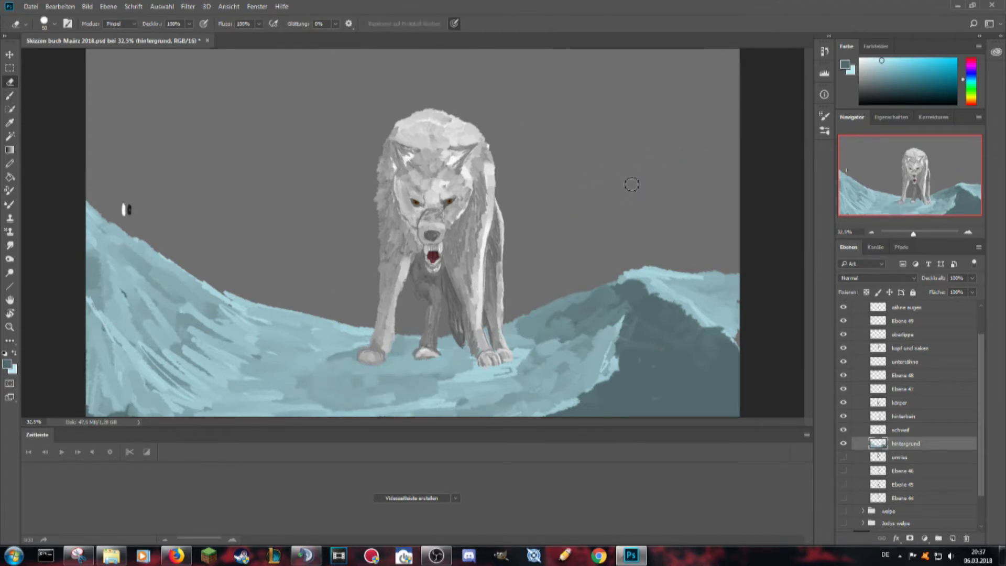
# - Create the hinterhintergrund layer beneath the hintergrund layer
pyautogui.click(844, 389)
pyautogui.click(850, 375)
pyautogui.click(906, 443)
pyautogui.click(953, 538)
pyautogui.write('hinterhintergrund')
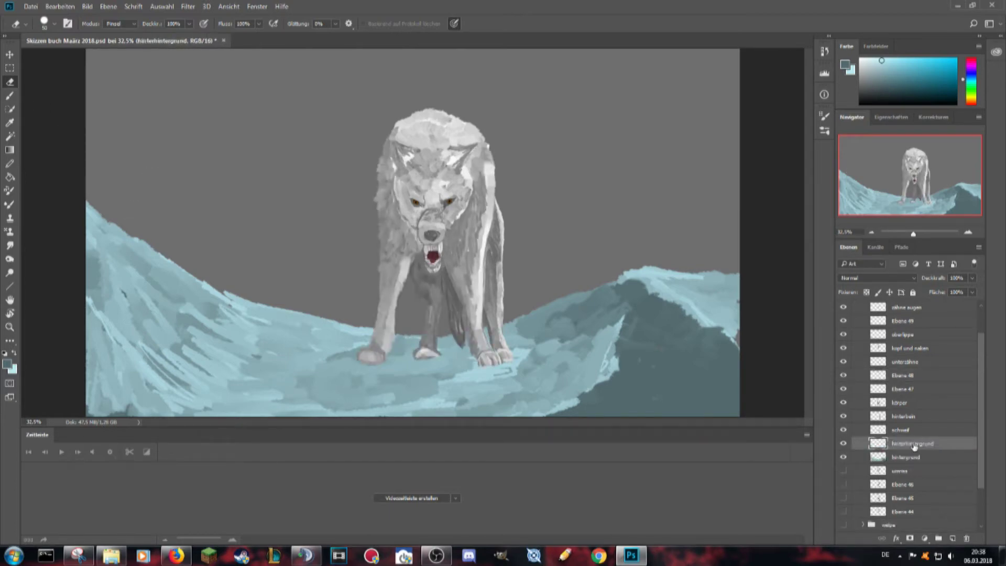
pyautogui.moveTo(915, 446); pyautogui.dragTo(914, 460)
# - Choose a light cyan foreground colour for the mountains
pyautogui.click(845, 64)
pyautogui.moveTo(563, 162)
pyautogui.mouseDown()
pyautogui.moveTo(500, 321)
pyautogui.moveTo(507, 318)
pyautogui.mouseUp()
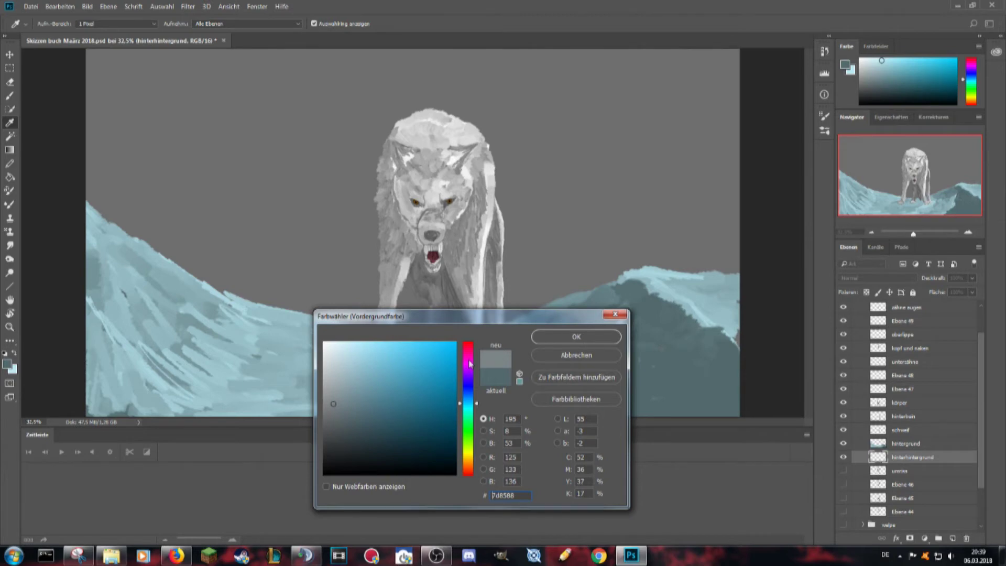
pyautogui.click(555, 340)
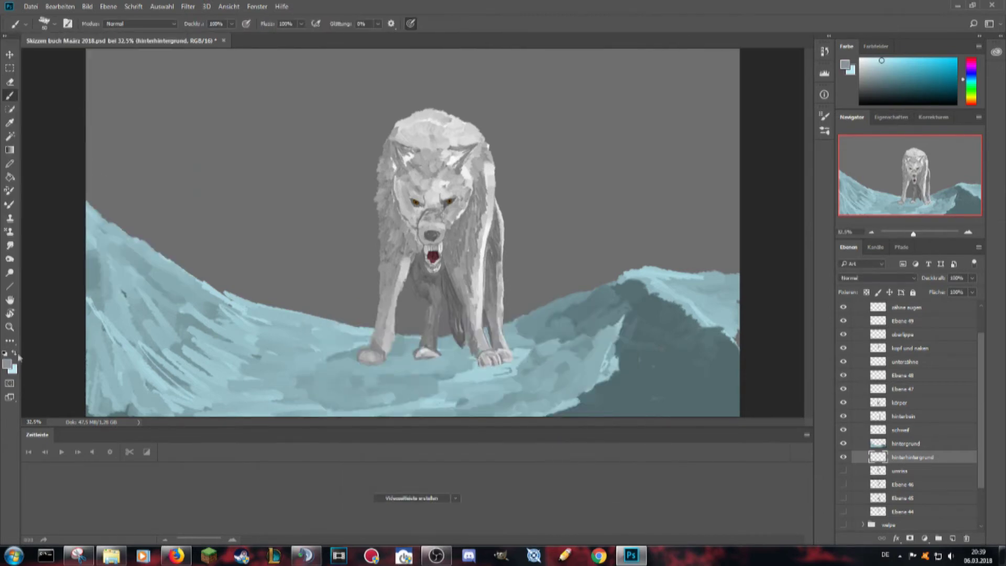
pyautogui.press('Return')
pyautogui.click(16, 368)
pyautogui.press('Return')
# - Hide the wolf layers and sketch zigzag light-cyan mountain outlines across the sky
pyautogui.press('b')
pyautogui.moveTo(843, 430); pyautogui.dragTo(843, 307)
pyautogui.moveTo(149, 244); pyautogui.dragTo(279, 126)
pyautogui.moveTo(281, 129); pyautogui.dragTo(420, 173)
pyautogui.moveTo(346, 217); pyautogui.dragTo(532, 121)
pyautogui.moveTo(546, 113)
pyautogui.mouseDown()
pyautogui.moveTo(686, 167)
pyautogui.moveTo(739, 94)
pyautogui.mouseUp()
pyautogui.moveTo(121, 222); pyautogui.dragTo(278, 129)
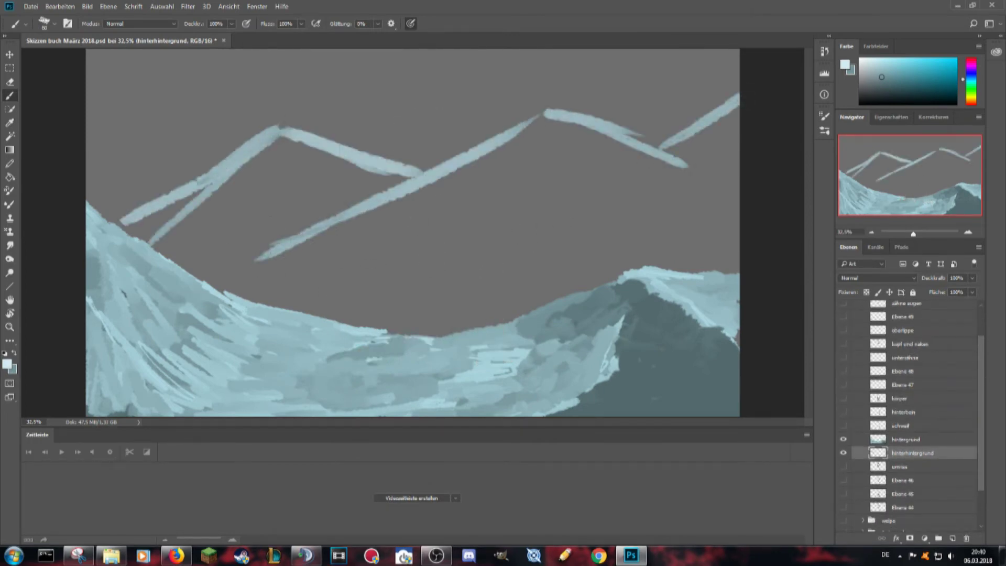
# - Add more mountain outlines and bright strokes
pyautogui.moveTo(107, 207); pyautogui.dragTo(234, 158)
pyautogui.moveTo(676, 152); pyautogui.dragTo(737, 97)
pyautogui.moveTo(136, 246)
pyautogui.mouseDown()
pyautogui.moveTo(218, 212)
pyautogui.moveTo(304, 231)
pyautogui.mouseUp()
pyautogui.moveTo(238, 270)
pyautogui.mouseDown()
pyautogui.moveTo(357, 234)
pyautogui.moveTo(535, 125)
pyautogui.moveTo(555, 315)
pyautogui.mouseUp()
# - Fill the central, right and left mountains with light-cyan snow
pyautogui.moveTo(409, 262)
pyautogui.mouseDown()
pyautogui.moveTo(551, 137)
pyautogui.moveTo(713, 183)
pyautogui.mouseUp()
pyautogui.moveTo(587, 146); pyautogui.dragTo(724, 263)
pyautogui.moveTo(681, 157); pyautogui.dragTo(737, 111)
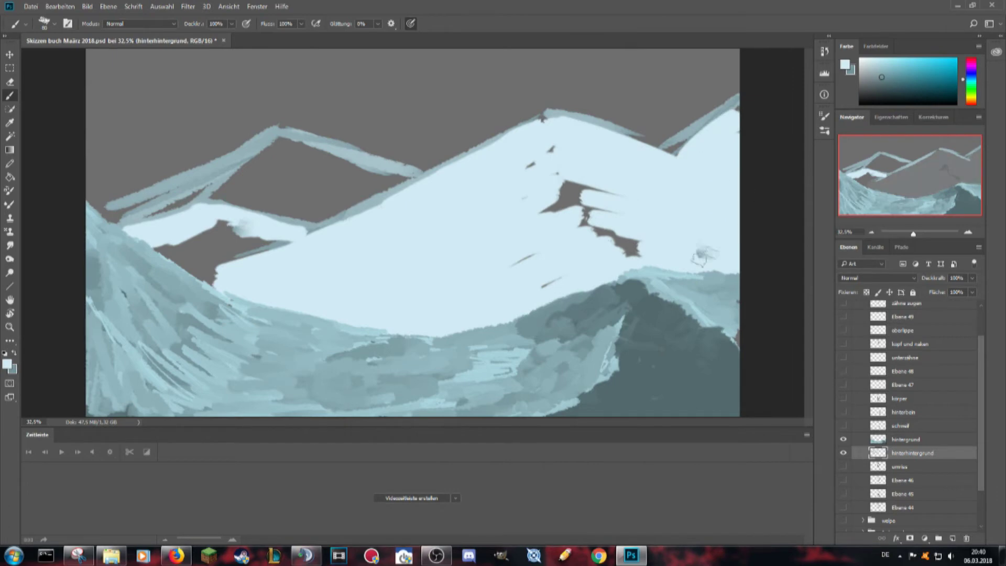
pyautogui.moveTo(173, 256); pyautogui.dragTo(236, 220)
pyautogui.moveTo(111, 214)
pyautogui.mouseDown()
pyautogui.moveTo(230, 176)
pyautogui.moveTo(401, 168)
pyautogui.mouseUp()
pyautogui.moveTo(252, 209); pyautogui.dragTo(336, 157)
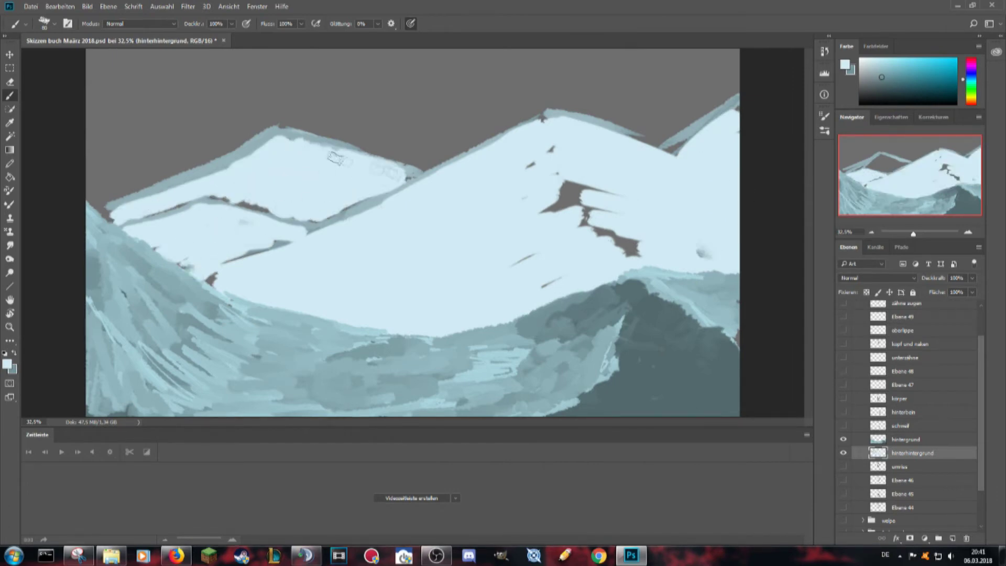
# - Shade the ridge and central slope with darker grey-blue
pyautogui.moveTo(519, 143); pyautogui.dragTo(315, 246)
pyautogui.moveTo(403, 221)
pyautogui.mouseDown()
pyautogui.moveTo(220, 283)
pyautogui.moveTo(126, 210)
pyautogui.mouseUp()
pyautogui.moveTo(126, 205); pyautogui.dragTo(303, 151)
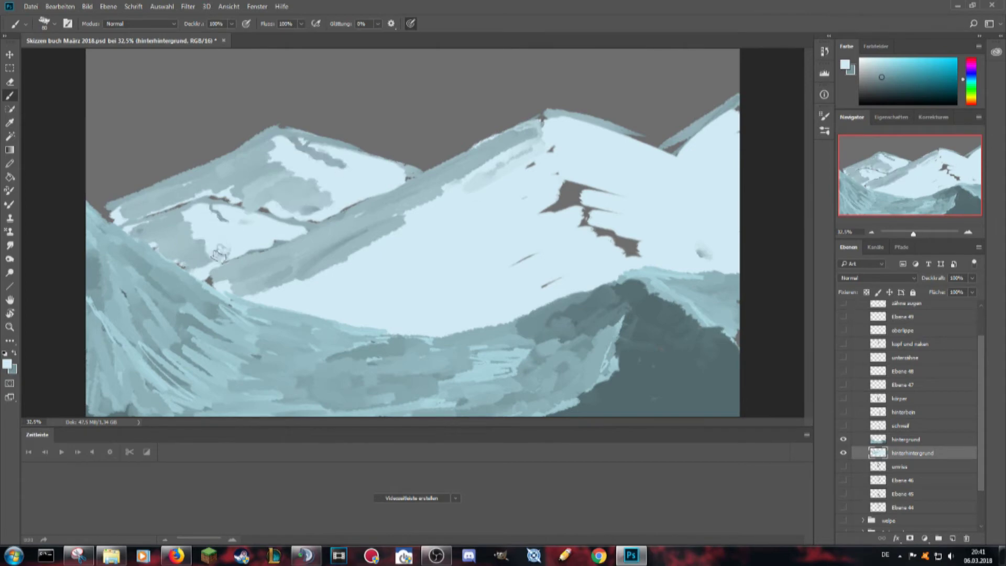
pyautogui.moveTo(236, 290); pyautogui.dragTo(307, 308)
pyautogui.moveTo(511, 153)
pyautogui.mouseDown()
pyautogui.moveTo(386, 268)
pyautogui.moveTo(359, 333)
pyautogui.mouseUp()
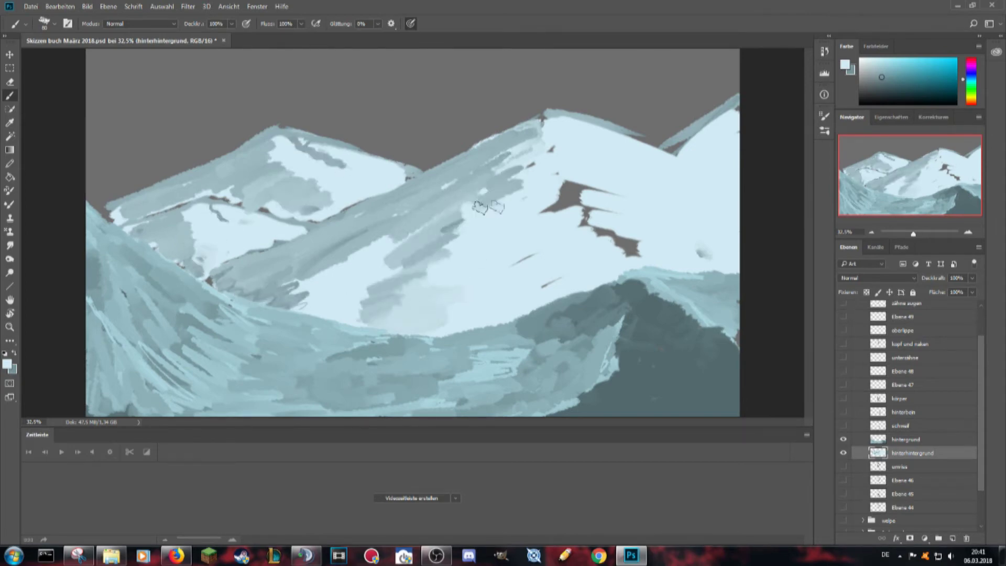
pyautogui.moveTo(503, 204); pyautogui.dragTo(327, 305)
# - Refine the central slope with light and dark lines and shade the right snowfield soft grey
pyautogui.moveTo(340, 262)
pyautogui.mouseDown()
pyautogui.moveTo(466, 181)
pyautogui.moveTo(375, 309)
pyautogui.mouseUp()
pyautogui.moveTo(501, 221); pyautogui.dragTo(446, 291)
pyautogui.moveTo(550, 152); pyautogui.dragTo(621, 278)
pyautogui.moveTo(540, 173)
pyautogui.mouseDown()
pyautogui.moveTo(624, 231)
pyautogui.moveTo(719, 260)
pyautogui.moveTo(571, 126)
pyautogui.moveTo(681, 199)
pyautogui.moveTo(728, 259)
pyautogui.mouseUp()
pyautogui.moveTo(682, 144)
pyautogui.mouseDown()
pyautogui.moveTo(720, 120)
pyautogui.moveTo(731, 157)
pyautogui.moveTo(702, 189)
pyautogui.moveTo(729, 231)
pyautogui.moveTo(669, 229)
pyautogui.moveTo(724, 246)
pyautogui.moveTo(694, 226)
pyautogui.mouseUp()
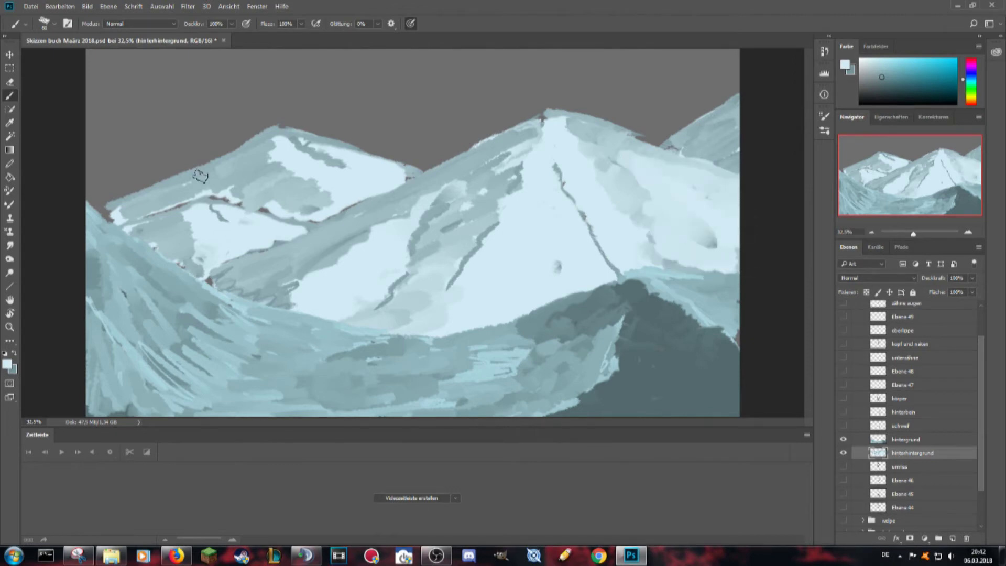
pyautogui.hotkey('ctrl', 'shift', 'alt', 'n')
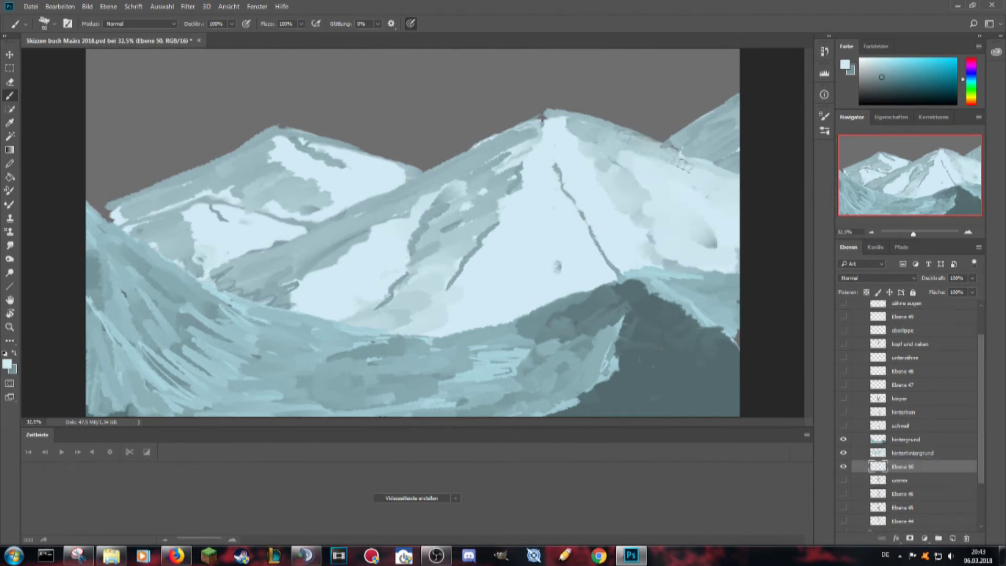
# - Merge the mountains down, add a new sky layer, and pick orange and dark red colours
pyautogui.click(852, 453)
pyautogui.hotkey('ctrl', 'e')
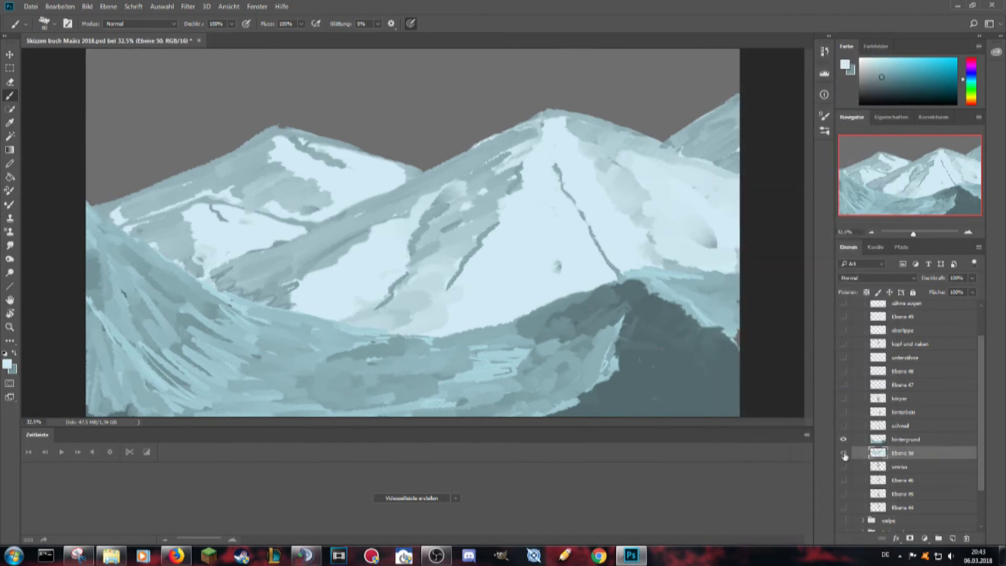
pyautogui.hotkey('ctrl', 'shift', 'alt', 'n')
pyautogui.click(845, 64)
pyautogui.click(467, 471)
pyautogui.click(575, 330)
pyautogui.click(845, 65)
pyautogui.click(576, 330)
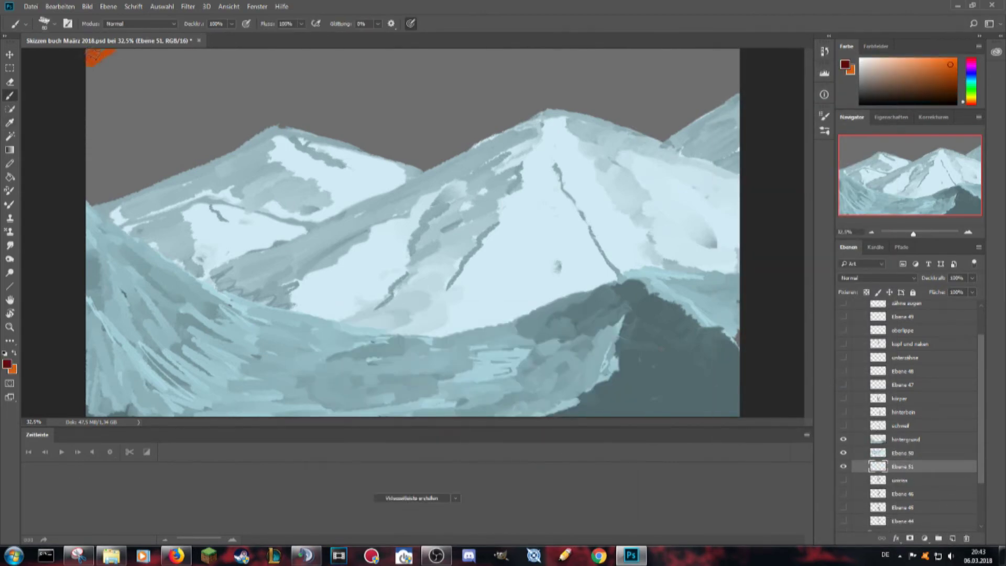
# - Paint red-orange strokes over the top-left sky, then swap colours and sample from the sky
pyautogui.moveTo(88, 52); pyautogui.dragTo(157, 63)
pyautogui.moveTo(89, 79); pyautogui.dragTo(262, 69)
pyautogui.moveTo(110, 120)
pyautogui.mouseDown()
pyautogui.moveTo(228, 111)
pyautogui.moveTo(89, 157)
pyautogui.mouseUp()
pyautogui.moveTo(199, 136); pyautogui.dragTo(89, 204)
pyautogui.moveTo(152, 168)
pyautogui.mouseDown()
pyautogui.moveTo(278, 120)
pyautogui.moveTo(335, 68)
pyautogui.mouseUp()
pyautogui.press('x')
pyautogui.click(10, 363)
pyautogui.press('Return')
# - Add light peach highlights and cover the remaining grey sky with dark red strokes
pyautogui.moveTo(162, 53); pyautogui.dragTo(89, 131)
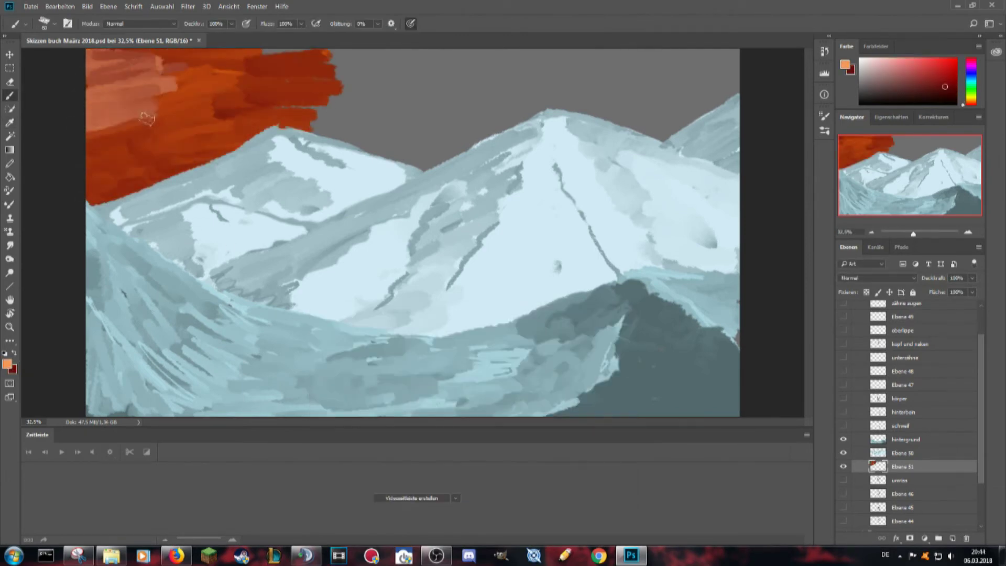
pyautogui.moveTo(168, 113); pyautogui.dragTo(89, 200)
pyautogui.moveTo(207, 126); pyautogui.dragTo(121, 178)
pyautogui.moveTo(178, 115); pyautogui.dragTo(113, 149)
pyautogui.moveTo(105, 188); pyautogui.dragTo(262, 58)
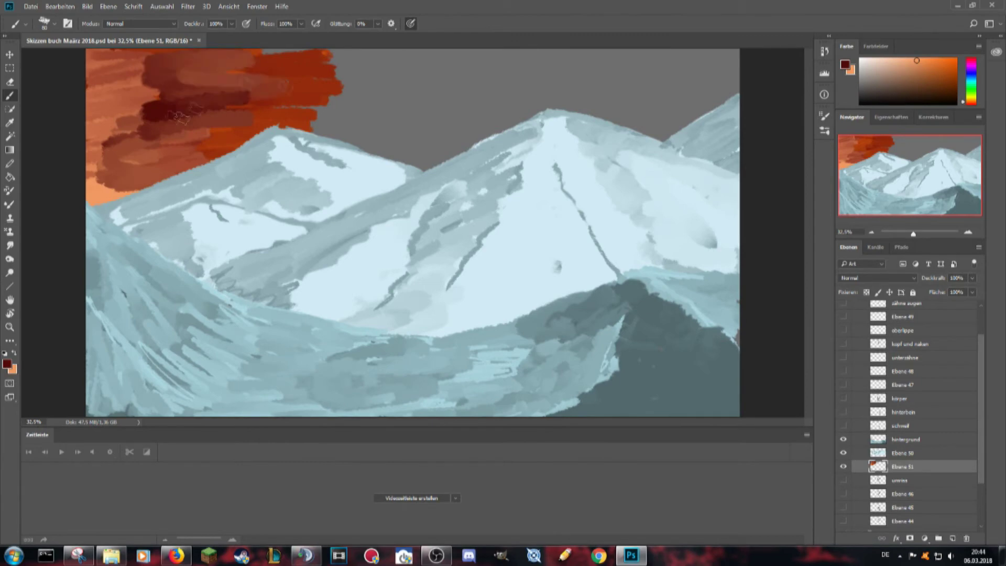
pyautogui.moveTo(178, 157); pyautogui.dragTo(503, 126)
pyautogui.moveTo(220, 68); pyautogui.dragTo(551, 68)
pyautogui.moveTo(419, 90)
pyautogui.mouseDown()
pyautogui.moveTo(734, 63)
pyautogui.moveTo(440, 79)
pyautogui.moveTo(388, 70)
pyautogui.moveTo(446, 60)
pyautogui.moveTo(257, 97)
pyautogui.mouseUp()
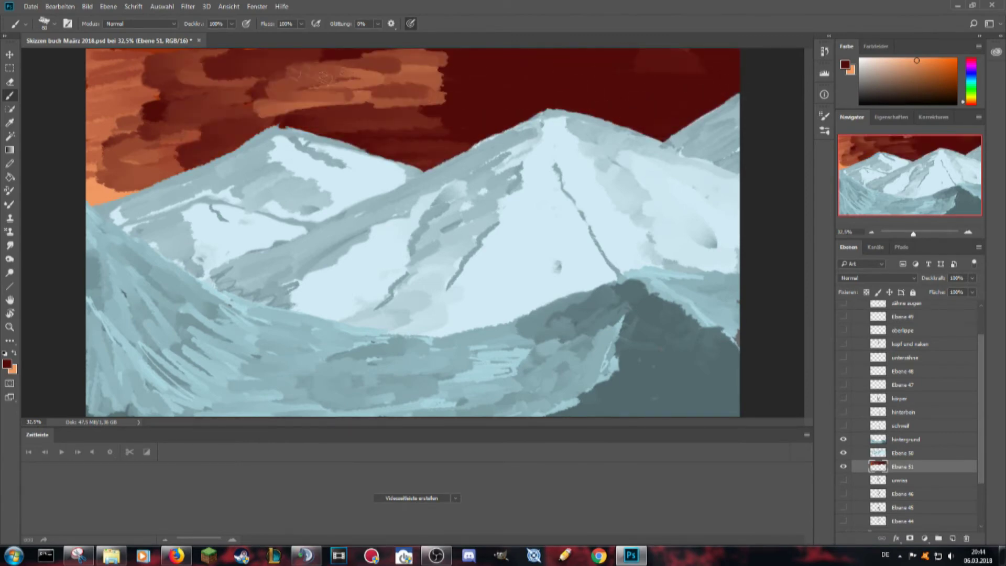
# - Add orange-brown streaks across the upper sky and darken parts of it
pyautogui.moveTo(336, 115); pyautogui.dragTo(529, 84)
pyautogui.moveTo(325, 57)
pyautogui.mouseDown()
pyautogui.moveTo(184, 85)
pyautogui.moveTo(99, 194)
pyautogui.moveTo(247, 89)
pyautogui.mouseUp()
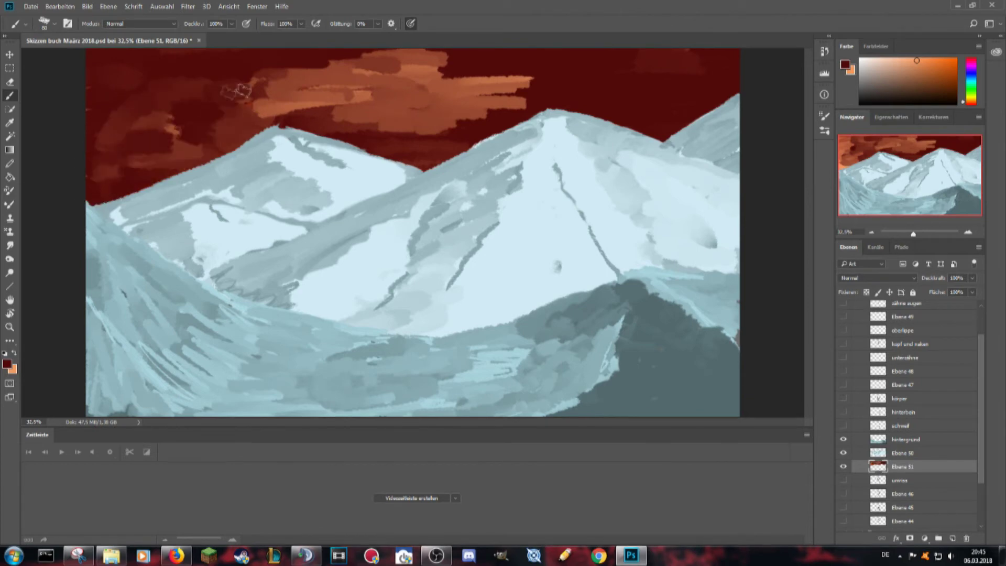
pyautogui.moveTo(236, 147); pyautogui.dragTo(524, 74)
pyautogui.moveTo(723, 105)
pyautogui.mouseDown()
pyautogui.moveTo(634, 77)
pyautogui.moveTo(676, 73)
pyautogui.mouseUp()
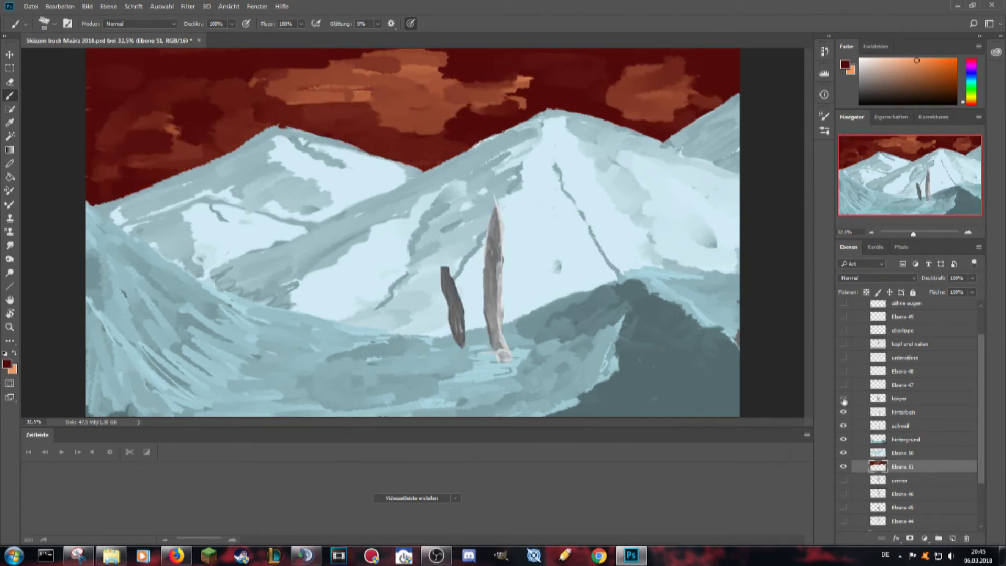
pyautogui.moveTo(843, 426); pyautogui.dragTo(844, 303)
pyautogui.scroll(2, 892, 367)
# - Add new layers in the wolf group and above hintergrund, and sample a light grey
pyautogui.click(953, 539)
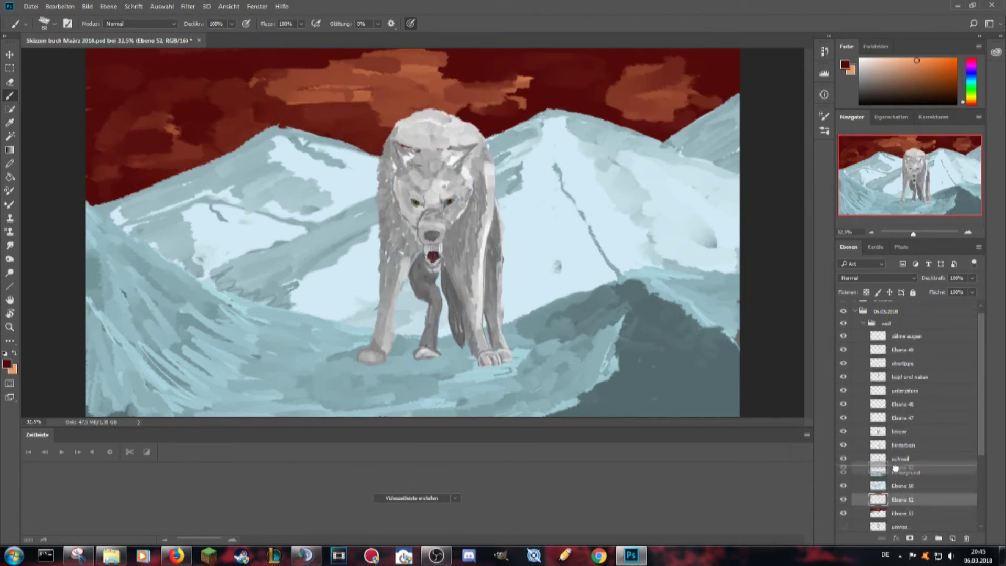
pyautogui.moveTo(902, 499); pyautogui.dragTo(900, 332)
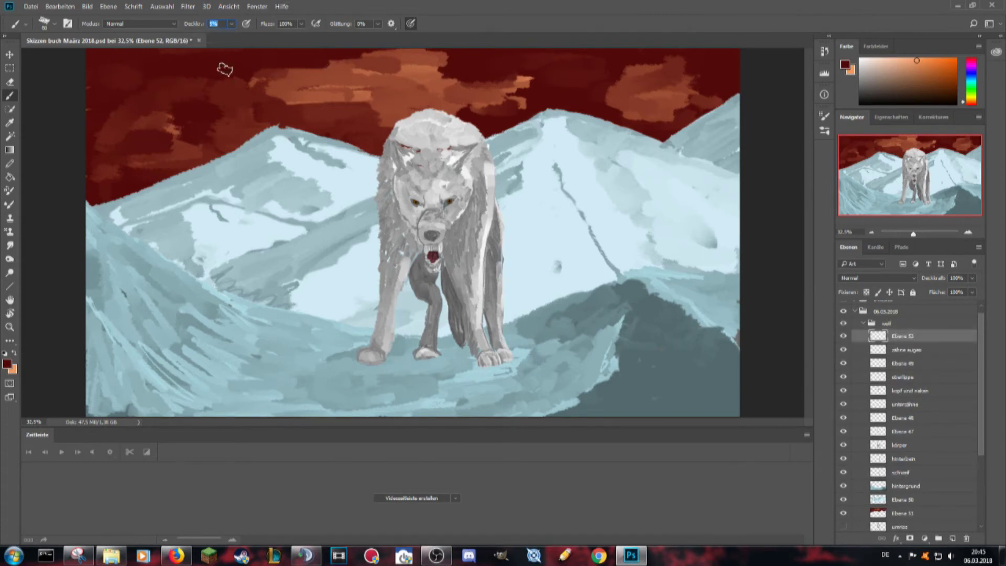
pyautogui.scroll(-1, 909, 332)
pyautogui.click(901, 450)
pyautogui.hotkey('ctrl', 'shift', 'alt', 'n')
pyautogui.press('i')
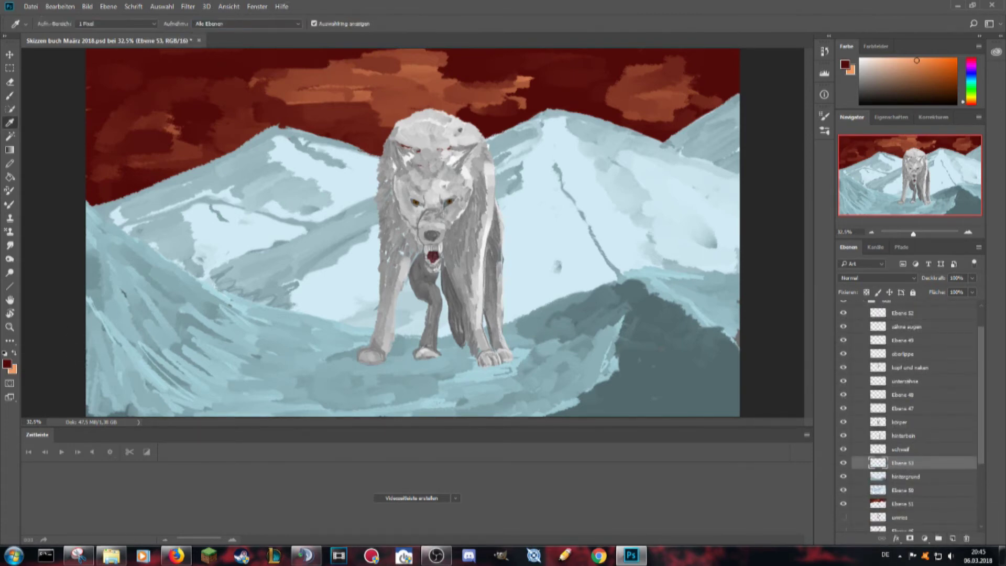
pyautogui.click(483, 245)
pyautogui.press('b')
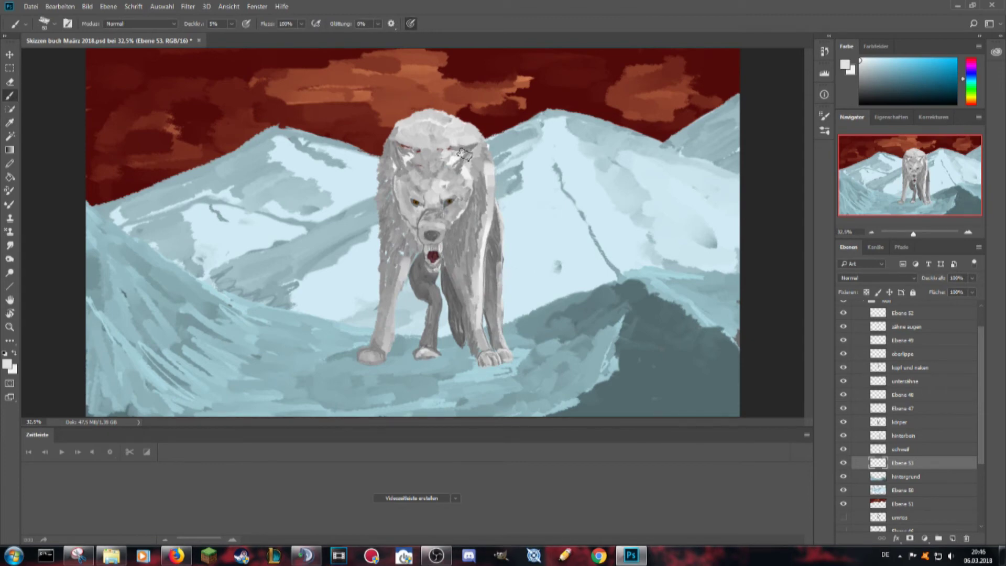
# - Keep Ebene 53 just above hintergrund, select Ebene 52, and sample a sky orange
pyautogui.hotkey('ctrl', 'shift', ']')
pyautogui.moveTo(923, 349); pyautogui.dragTo(912, 500)
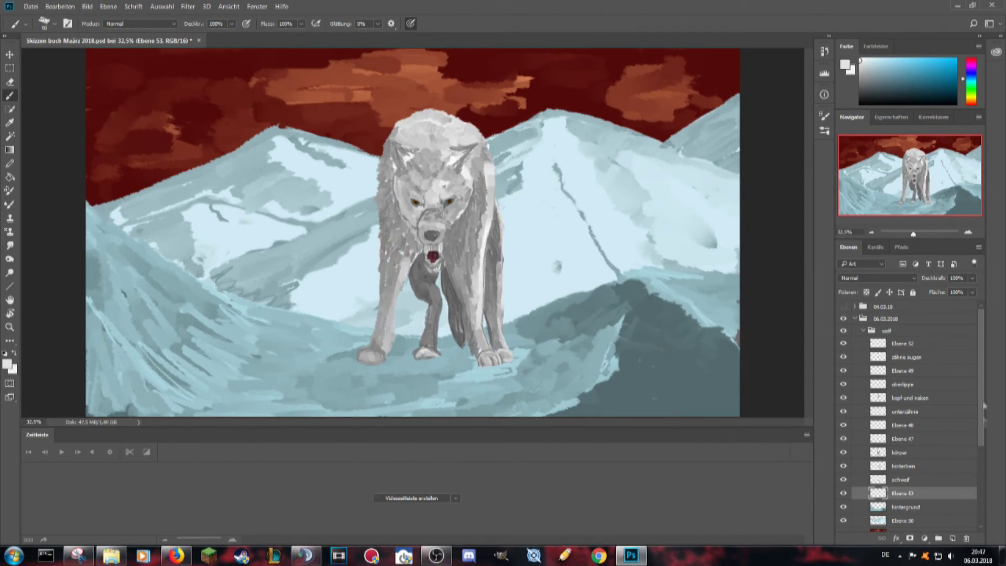
pyautogui.click(902, 344)
pyautogui.click(7, 364)
pyautogui.click(318, 92)
pyautogui.press('Return')
pyautogui.press('i')
pyautogui.keyDown('alt'); pyautogui.click(318, 91); pyautogui.keyUp('alt')
pyautogui.press('b')
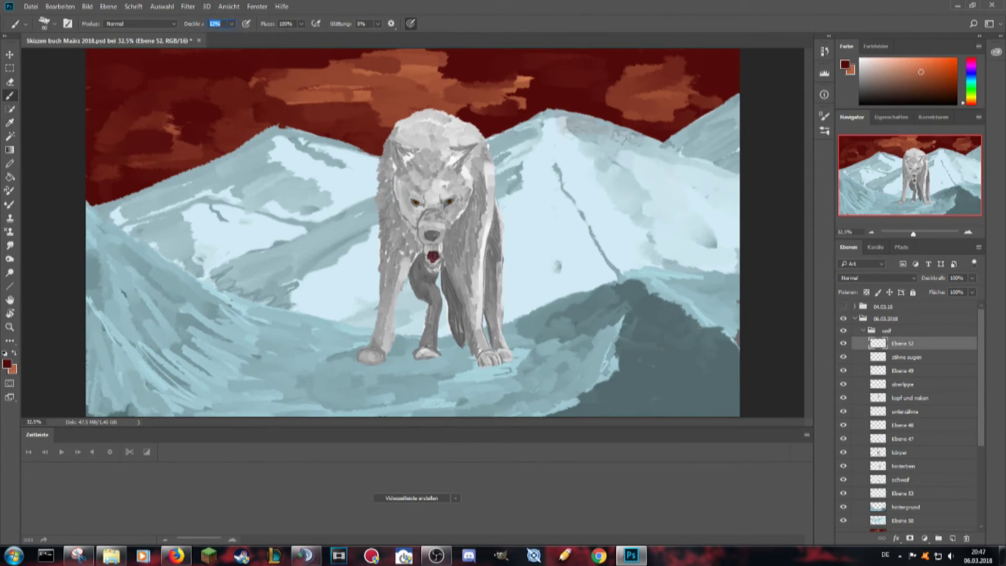
# - Tint the left and right snowy mountains with the warm colour
pyautogui.moveTo(569, 129); pyautogui.dragTo(691, 237)
pyautogui.hotkey('ctrl', 'z')
pyautogui.moveTo(121, 220); pyautogui.dragTo(210, 168)
pyautogui.moveTo(147, 262)
pyautogui.mouseDown()
pyautogui.moveTo(283, 158)
pyautogui.moveTo(357, 246)
pyautogui.mouseUp()
pyautogui.moveTo(236, 293); pyautogui.dragTo(370, 209)
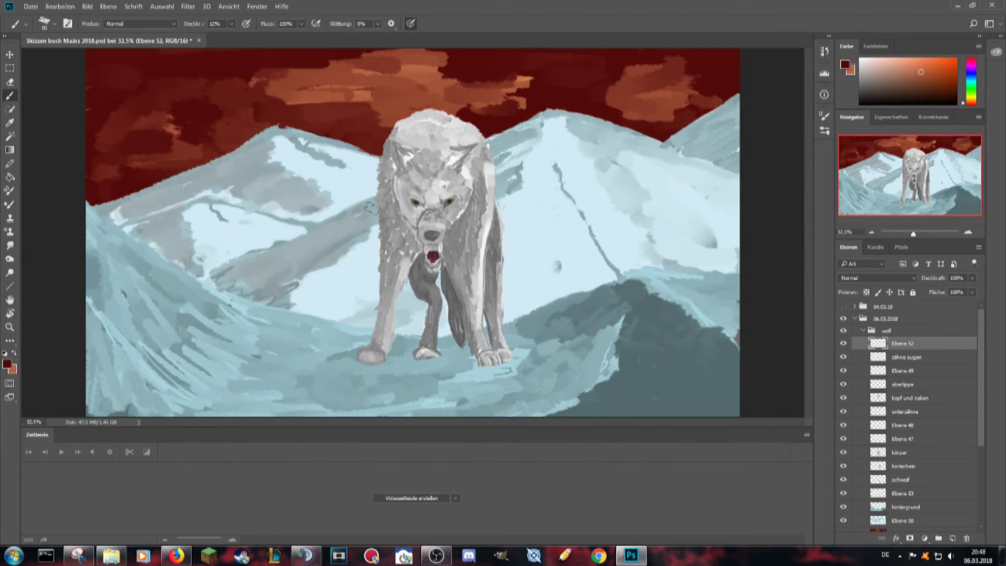
pyautogui.moveTo(521, 138)
pyautogui.mouseDown()
pyautogui.moveTo(703, 134)
pyautogui.moveTo(725, 270)
pyautogui.mouseUp()
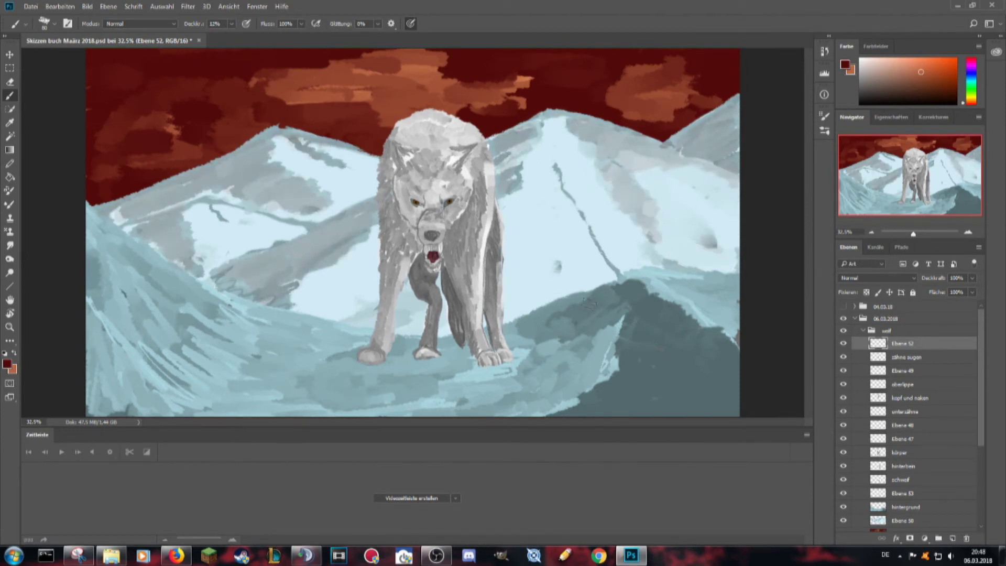
# - Shade the right and left foreground slopes darker and tint the top of the wolf's head
pyautogui.moveTo(588, 303); pyautogui.dragTo(629, 341)
pyautogui.moveTo(608, 377); pyautogui.dragTo(729, 362)
pyautogui.moveTo(602, 340); pyautogui.dragTo(503, 409)
pyautogui.moveTo(519, 320)
pyautogui.mouseDown()
pyautogui.moveTo(341, 378)
pyautogui.moveTo(394, 386)
pyautogui.mouseUp()
pyautogui.moveTo(131, 258); pyautogui.dragTo(167, 383)
pyautogui.moveTo(99, 252)
pyautogui.mouseDown()
pyautogui.moveTo(220, 309)
pyautogui.moveTo(157, 411)
pyautogui.mouseUp()
pyautogui.moveTo(147, 272); pyautogui.dragTo(213, 381)
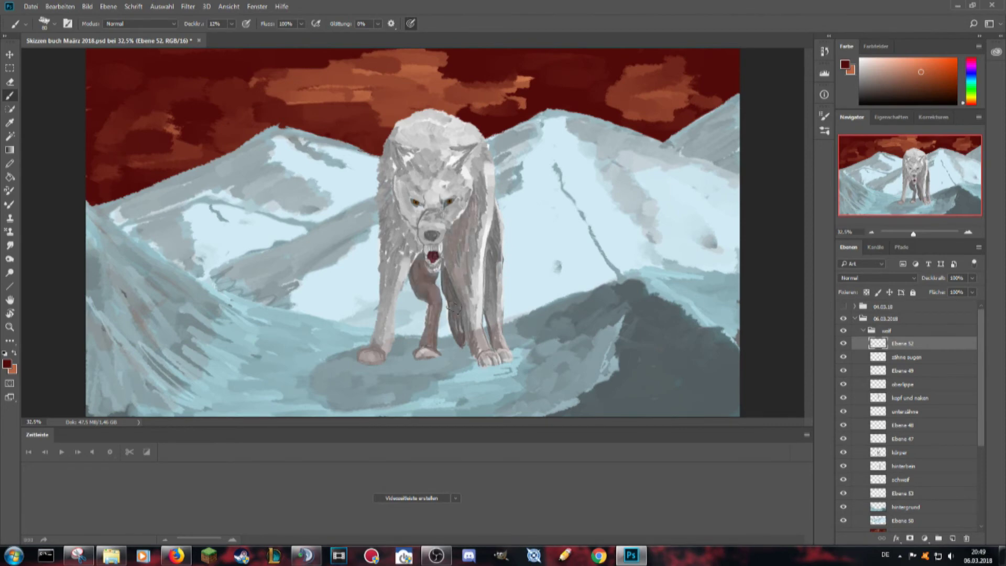
pyautogui.moveTo(394, 134); pyautogui.dragTo(447, 124)
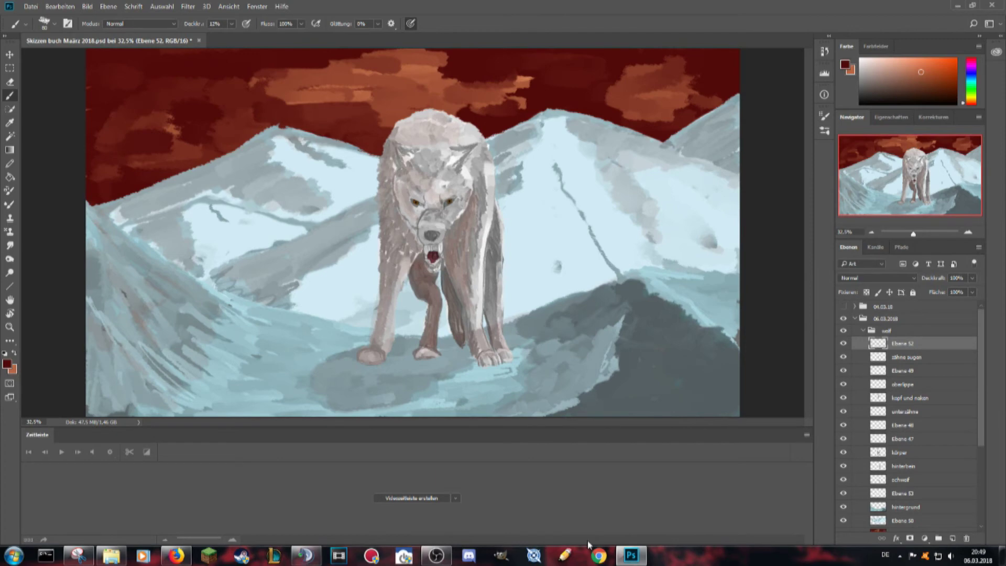
pyautogui.press('e')
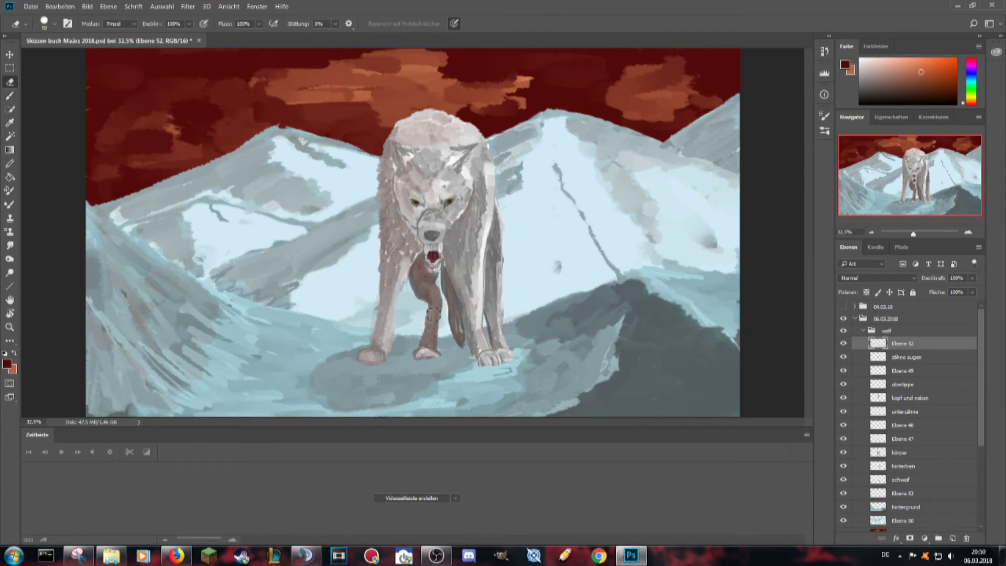
# - Add a new layer above körper, hide tint layer Ebene 52, and sample greys from the wolf
pyautogui.click(901, 452)
pyautogui.click(855, 439)
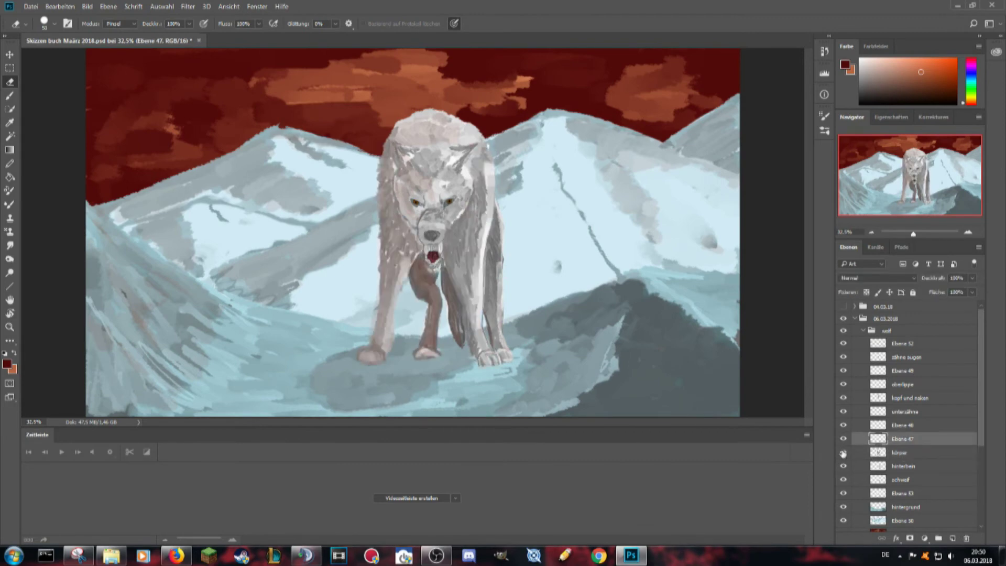
pyautogui.hotkey('ctrl', 'shift', 'alt', 'n')
pyautogui.press('i')
pyautogui.click(486, 232)
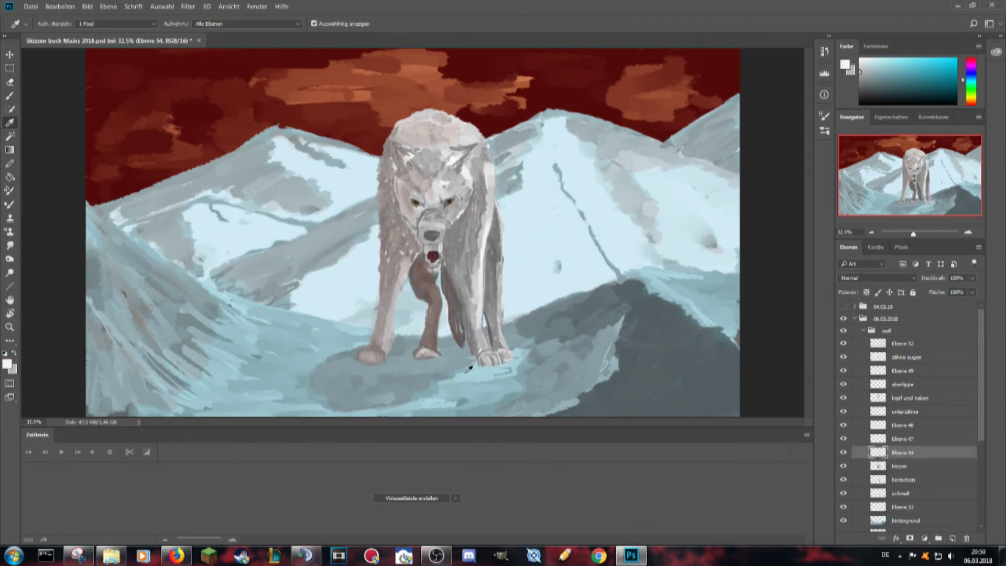
pyautogui.click(843, 344)
pyautogui.click(422, 292)
pyautogui.click(464, 236)
pyautogui.press('b')
# - Zoom in on the legs and repaint the hind leg's edges at full brush opacity
pyautogui.press('z')
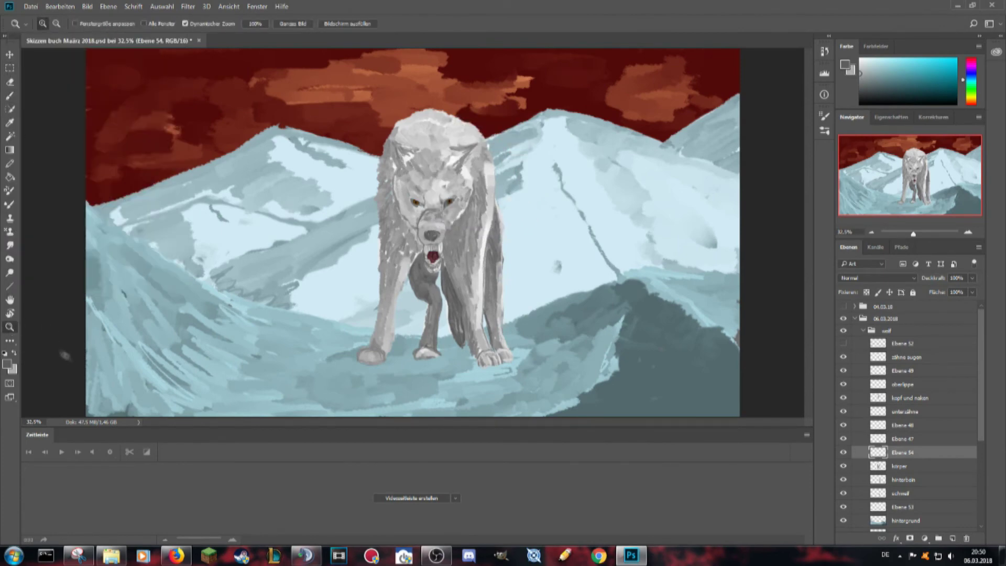
pyautogui.moveTo(459, 322); pyautogui.dragTo(503, 323)
pyautogui.press('0')
pyautogui.scroll(-2, 333, 175)
pyautogui.moveTo(333, 175); pyautogui.dragTo(375, 210)
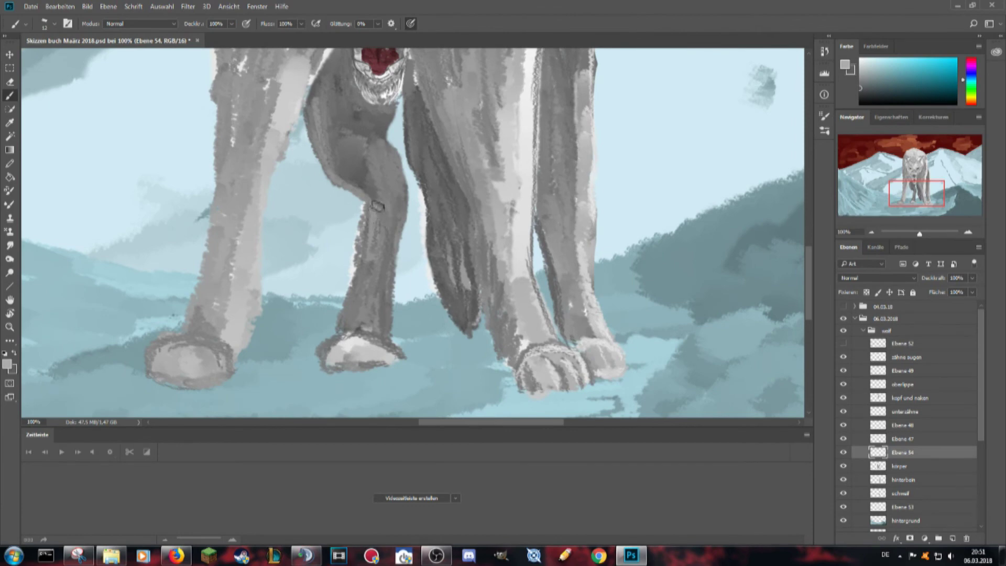
pyautogui.moveTo(307, 90); pyautogui.dragTo(347, 181)
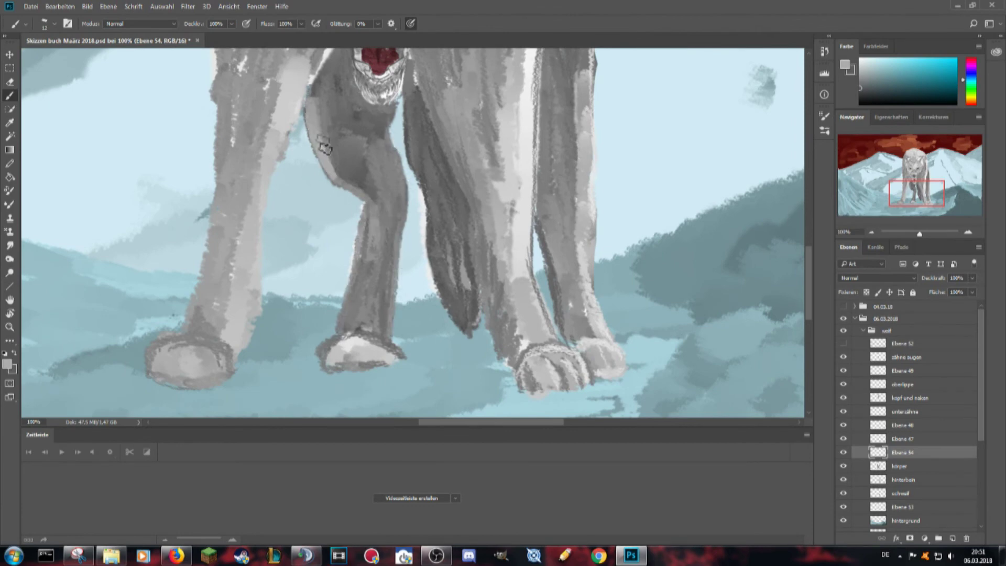
pyautogui.moveTo(388, 139)
pyautogui.mouseDown()
pyautogui.moveTo(369, 355)
pyautogui.moveTo(342, 357)
pyautogui.mouseUp()
pyautogui.moveTo(308, 92); pyautogui.dragTo(340, 181)
# - Darken the lower front leg and paint toe lines across the front paw
pyautogui.click(7, 364)
pyautogui.click(593, 321)
pyautogui.moveTo(373, 225); pyautogui.dragTo(365, 291)
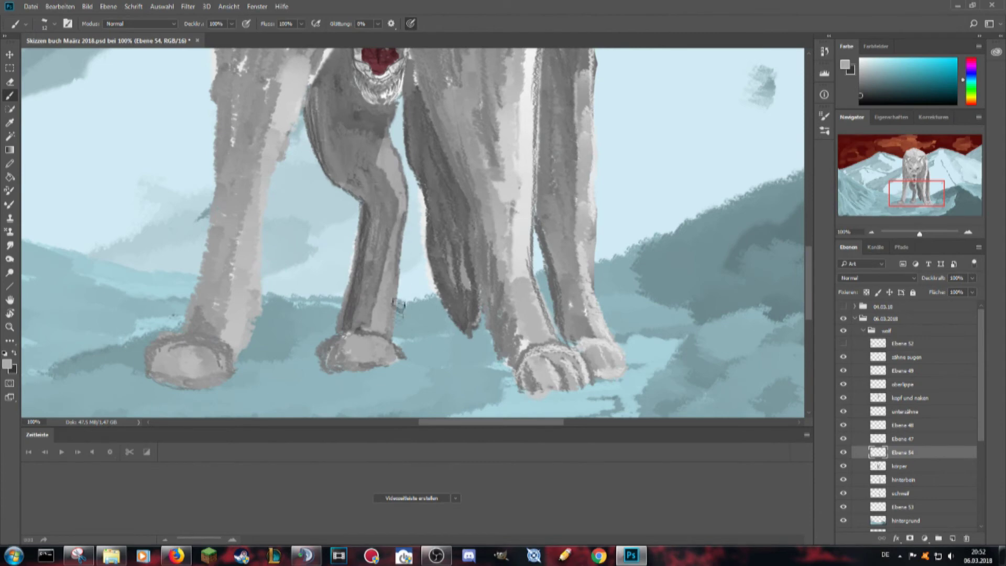
pyautogui.moveTo(355, 340); pyautogui.dragTo(386, 351)
pyautogui.press('x')
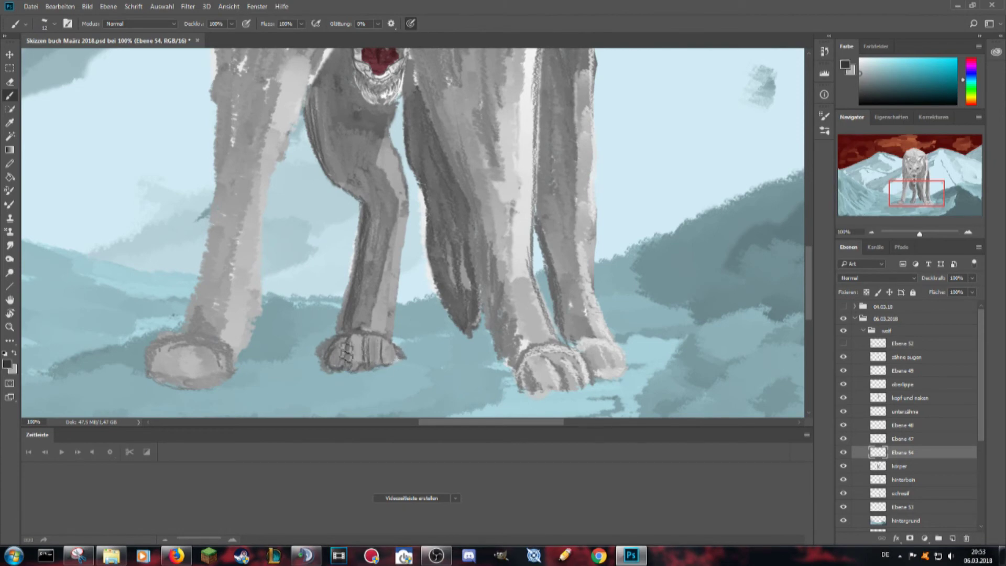
pyautogui.moveTo(339, 392); pyautogui.dragTo(440, 283)
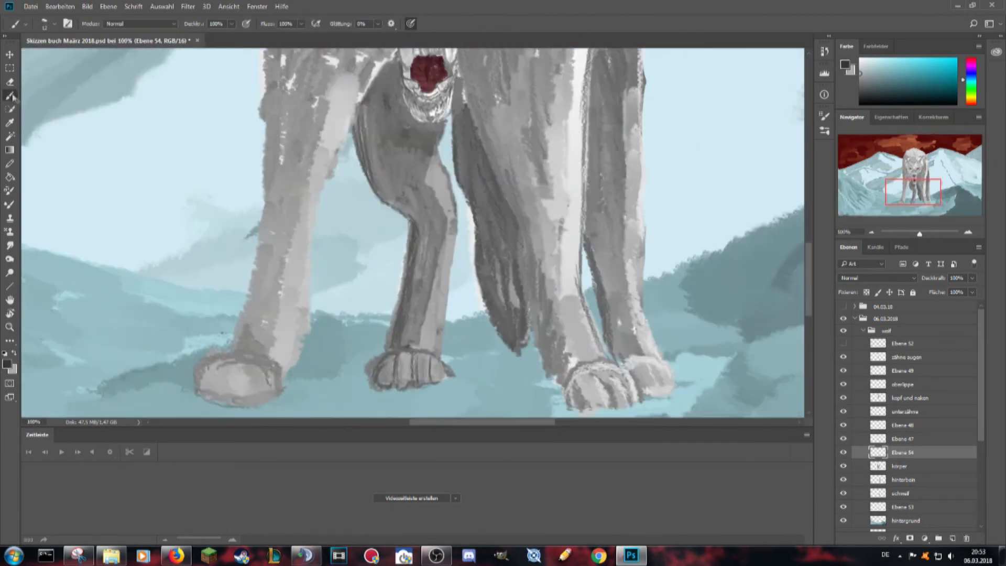
# - On Ebene 54, darken the middle leg's edges and brighten its knee with light grey
pyautogui.press('e')
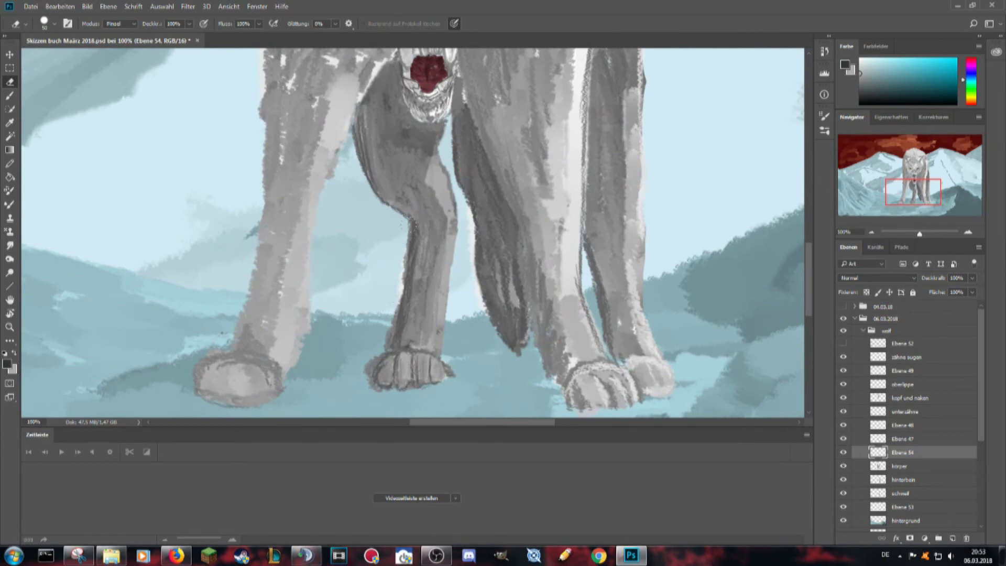
pyautogui.hotkey('alt', '[')
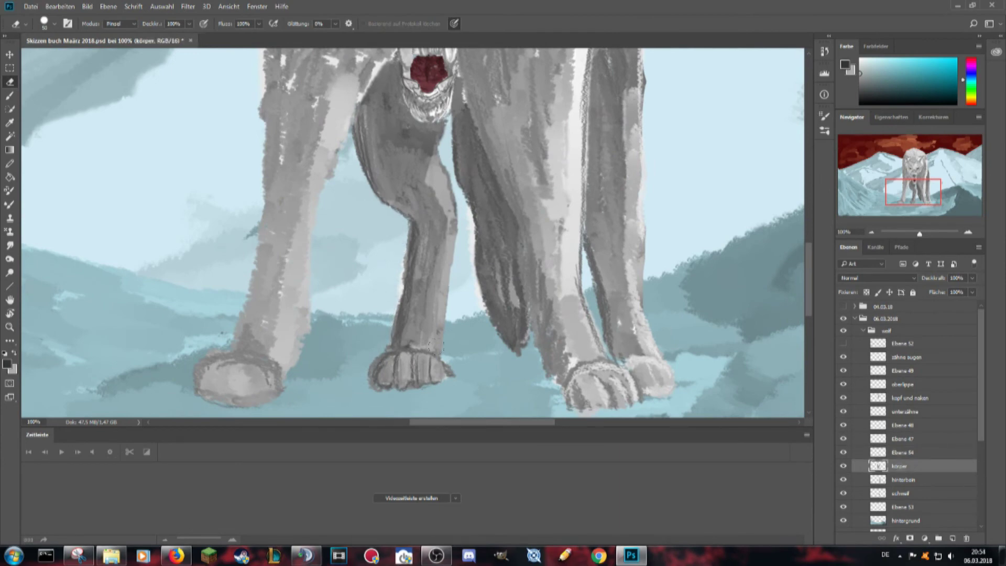
pyautogui.hotkey('alt', ']')
pyautogui.press('b')
pyautogui.moveTo(412, 242); pyautogui.dragTo(400, 331)
pyautogui.moveTo(451, 236); pyautogui.dragTo(450, 292)
pyautogui.moveTo(448, 254); pyautogui.dragTo(445, 343)
pyautogui.moveTo(449, 161); pyautogui.dragTo(447, 130)
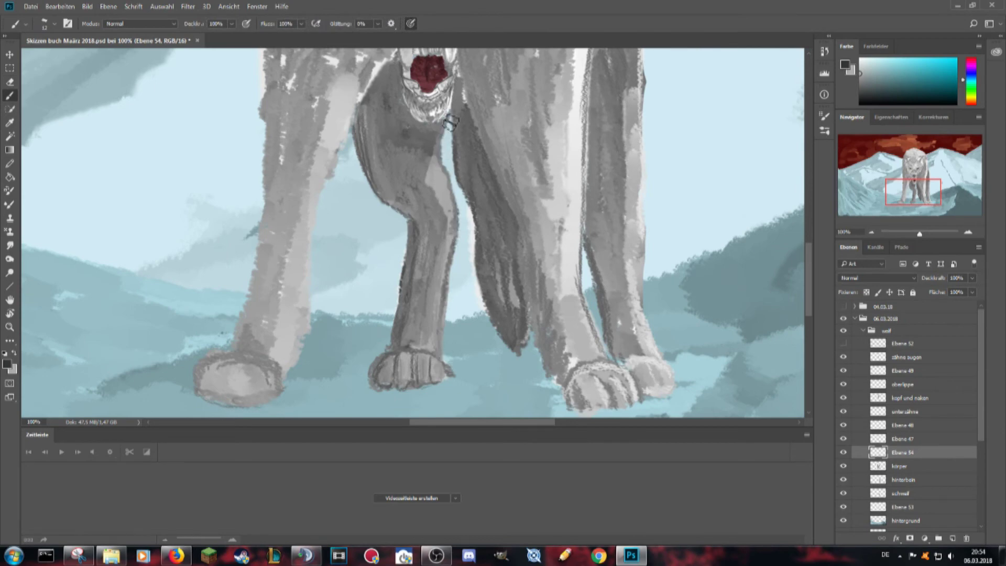
pyautogui.keyDown('alt'); pyautogui.click(428, 192); pyautogui.keyUp('alt')
pyautogui.moveTo(432, 177)
pyautogui.mouseDown()
pyautogui.moveTo(432, 154)
pyautogui.moveTo(452, 215)
pyautogui.mouseUp()
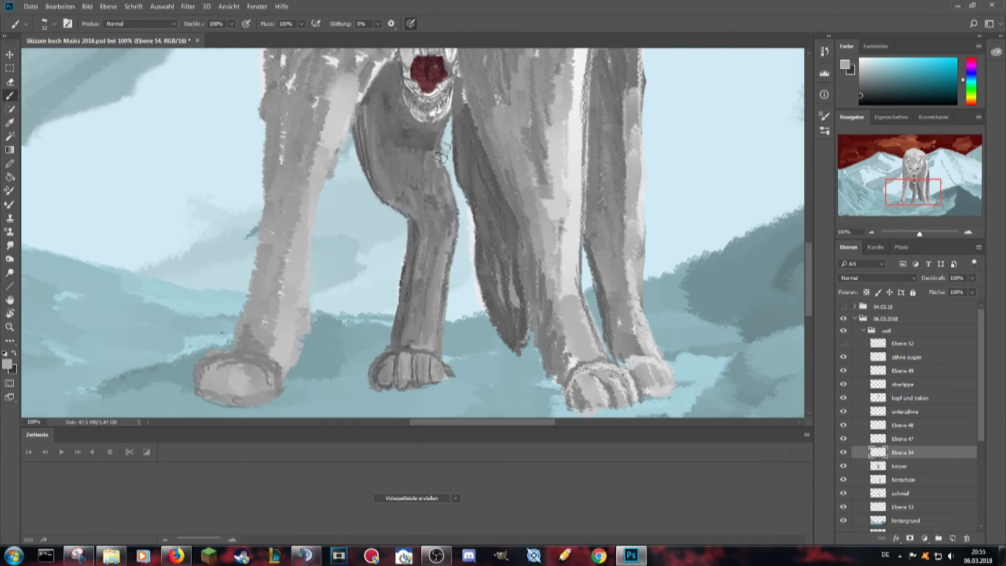
pyautogui.moveTo(445, 157); pyautogui.dragTo(452, 230)
# - Fit the whole painting on screen, add a new layer, and reset default colours
pyautogui.press('z')
pyautogui.click(293, 24)
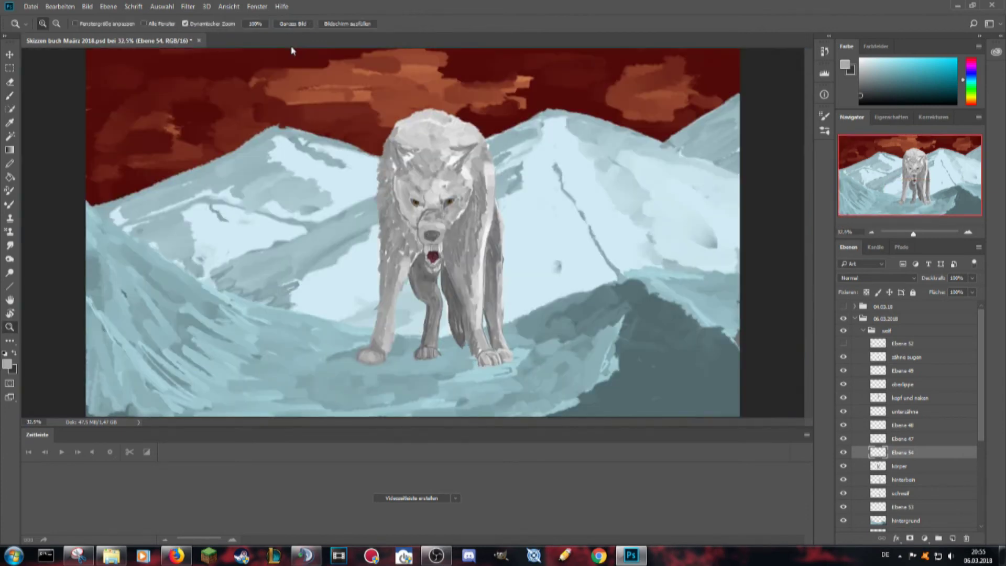
pyautogui.hotkey('ctrl', 'shift', 'alt', 'n')
pyautogui.press('d')
pyautogui.press('e')
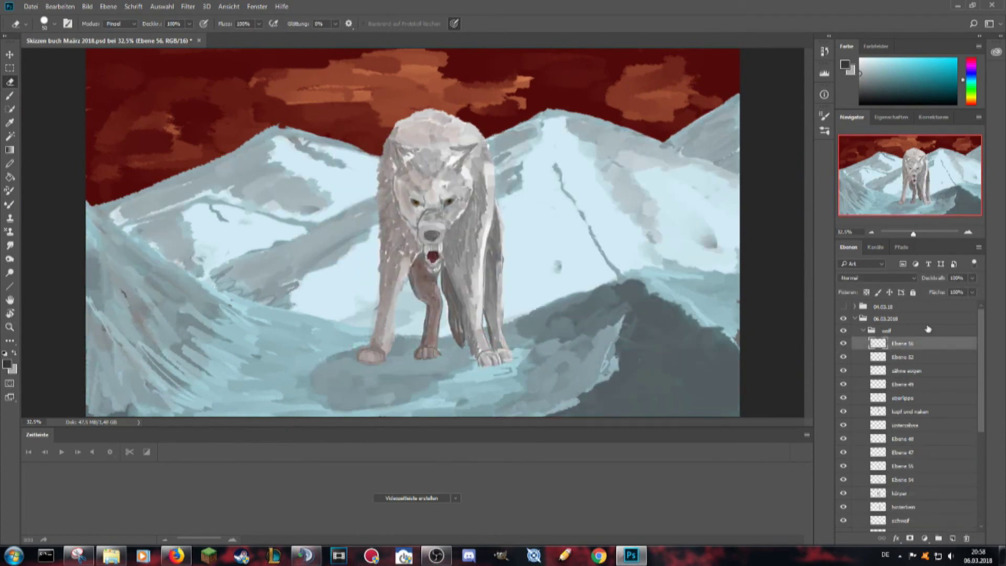
# - Pick light cyan and test light strokes in the upper sky, erasing the right one
pyautogui.click(343, 360)
pyautogui.press('Return')
pyautogui.press('b')
pyautogui.click(44, 24)
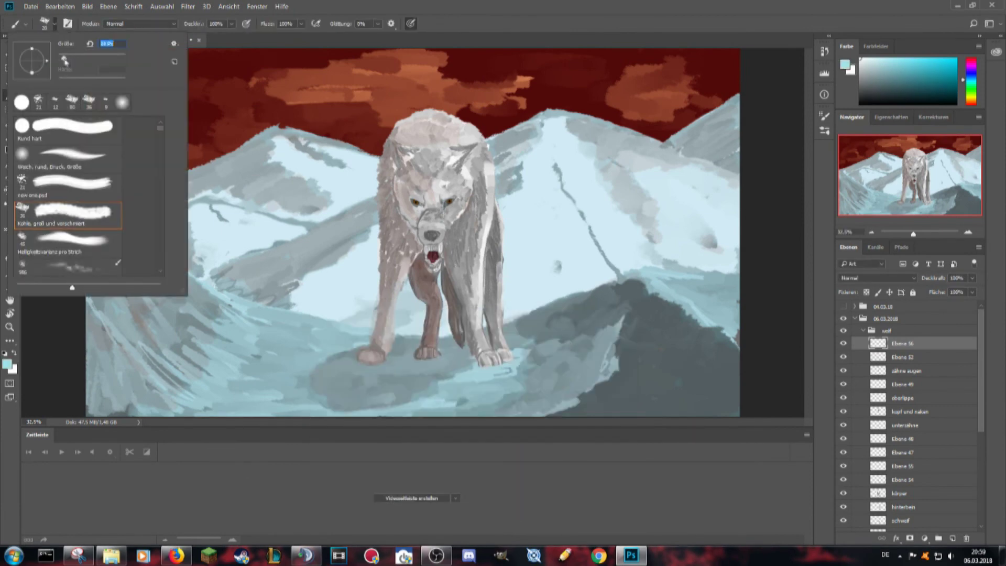
pyautogui.press('Escape')
pyautogui.moveTo(644, 97); pyautogui.dragTo(577, 137)
pyautogui.moveTo(144, 105); pyautogui.dragTo(262, 150)
pyautogui.click(10, 81)
pyautogui.moveTo(644, 97); pyautogui.dragTo(538, 162)
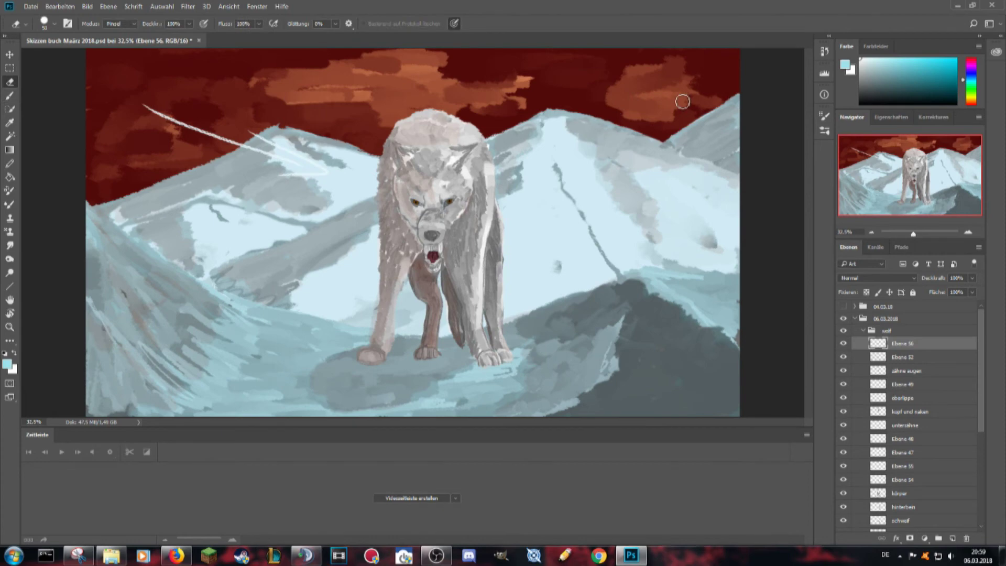
pyautogui.press('b')
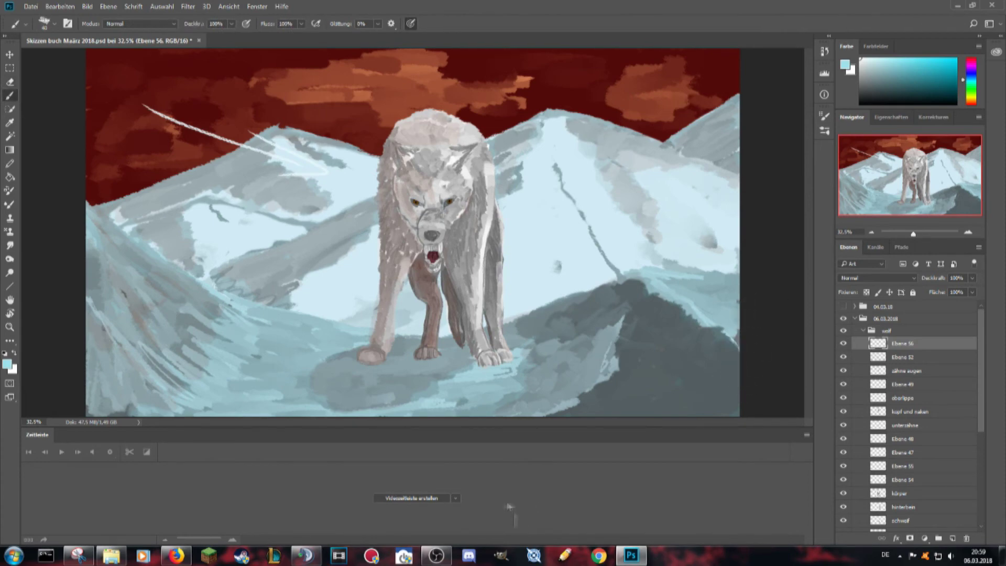
# - On a new snowflake layer with a scatter brush, dab light flakes and thin snow streaks into the sky
pyautogui.click(953, 538)
pyautogui.click(844, 357)
pyautogui.click(54, 24)
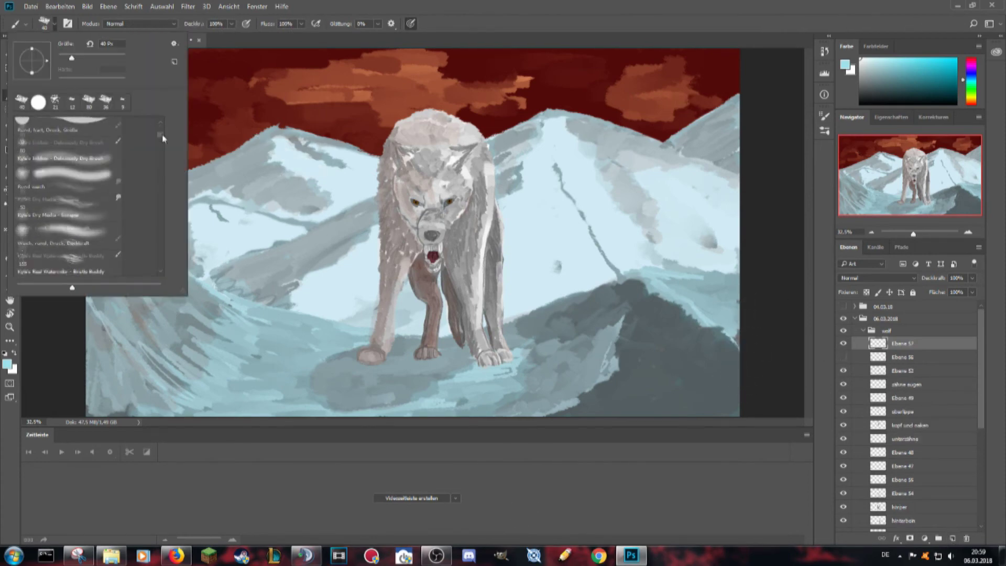
pyautogui.scroll(2, 162, 140)
pyautogui.press('Return')
pyautogui.moveTo(174, 85); pyautogui.dragTo(186, 95)
pyautogui.moveTo(207, 108); pyautogui.dragTo(213, 114)
pyautogui.moveTo(223, 125); pyautogui.dragTo(231, 133)
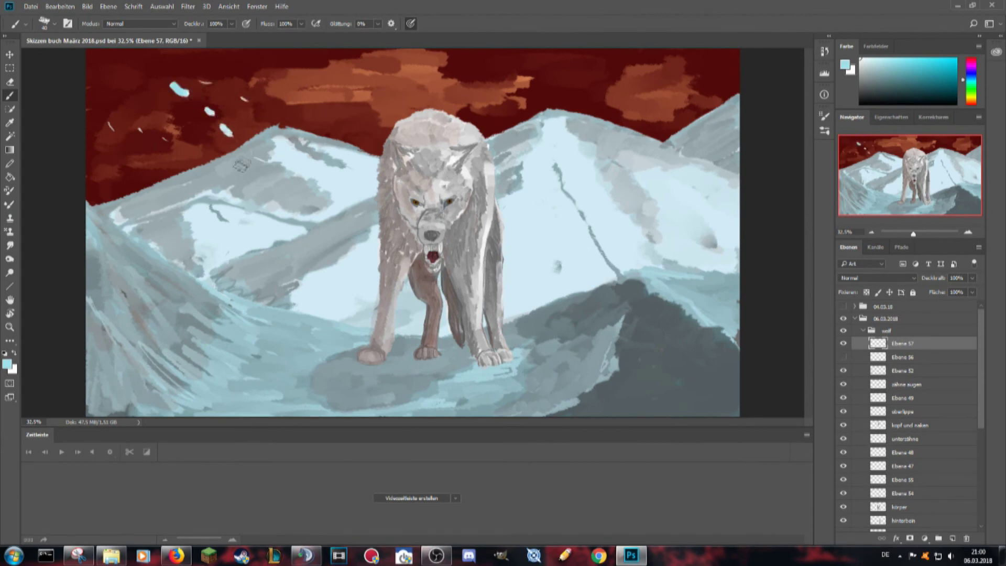
pyautogui.hotkey('ctrl', 'alt', 'z')
pyautogui.hotkey('ctrl', 'alt', 'z')
pyautogui.hotkey('ctrl', 'alt', 'z')
pyautogui.moveTo(142, 116); pyautogui.dragTo(153, 126)
pyautogui.press('e')
pyautogui.press('b')
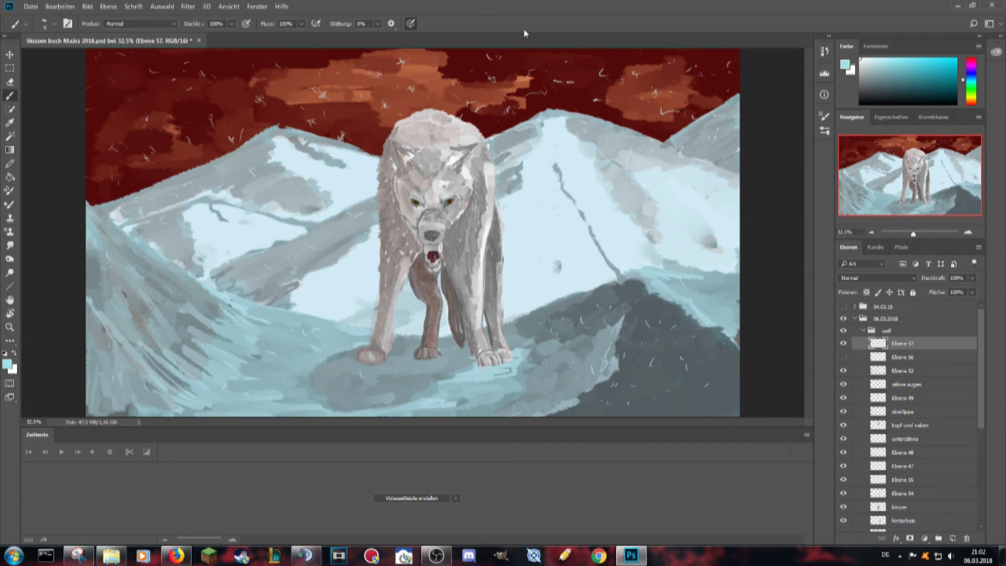
# - Set the brush painting mode to Multiply and add a new layer for fog
pyautogui.click(45, 24)
pyautogui.scroll(-3, 79, 199)
pyautogui.click(32, 157)
pyautogui.hotkey('ctrl', 'shift', 'alt', 'n')
# - On a new fog layer, paint whitish fog across the lower canvas with a smaller soft brush
pyautogui.moveTo(105, 79); pyautogui.dragTo(184, 173)
pyautogui.hotkey('ctrl', 'z')
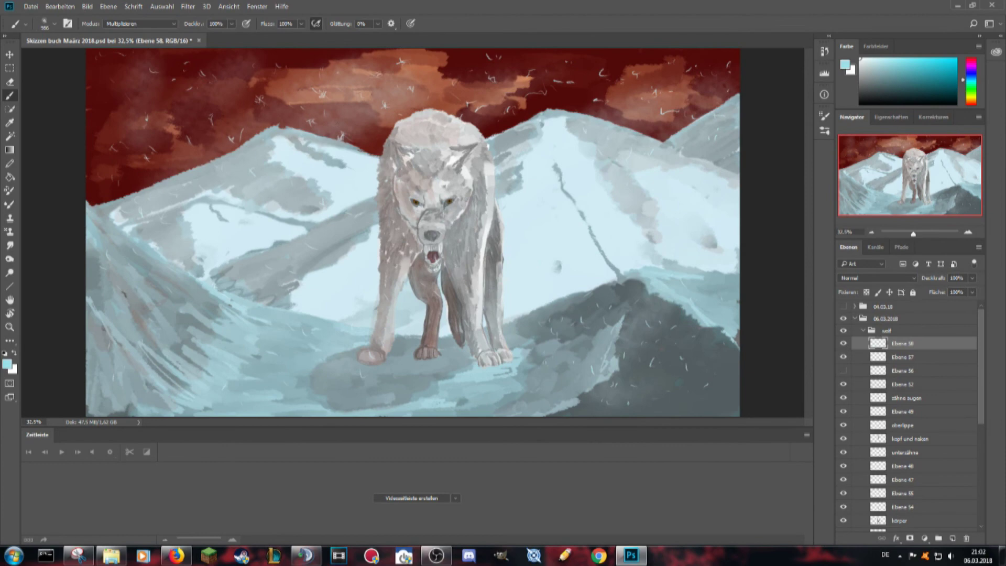
pyautogui.hotkey('ctrl', 'shift', 'alt', 'n')
pyautogui.moveTo(399, 325); pyautogui.dragTo(681, 356)
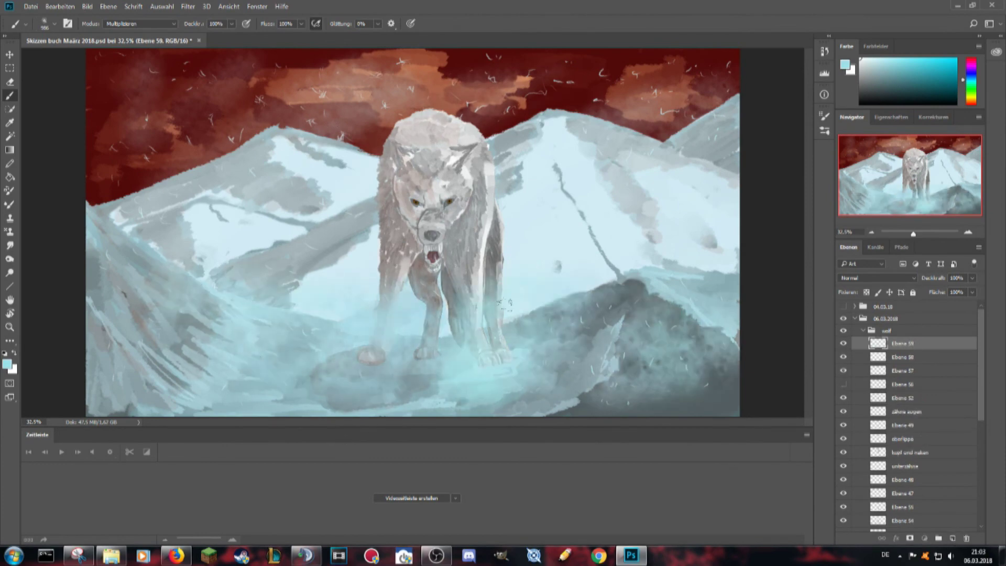
pyautogui.hotkey('ctrl', 'z')
pyautogui.click(54, 24)
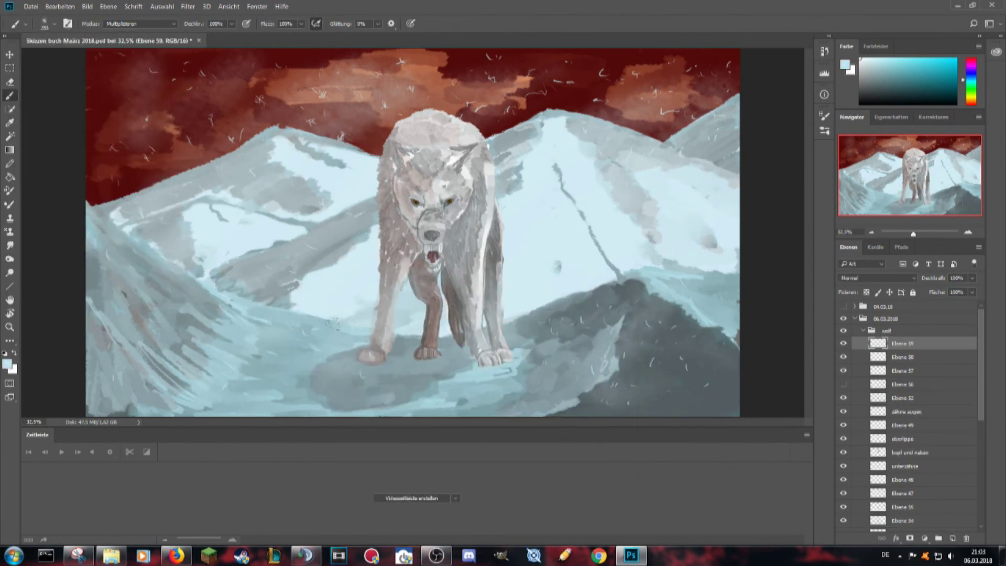
pyautogui.click(54, 24)
pyautogui.press('Return')
pyautogui.moveTo(210, 356); pyautogui.dragTo(682, 367)
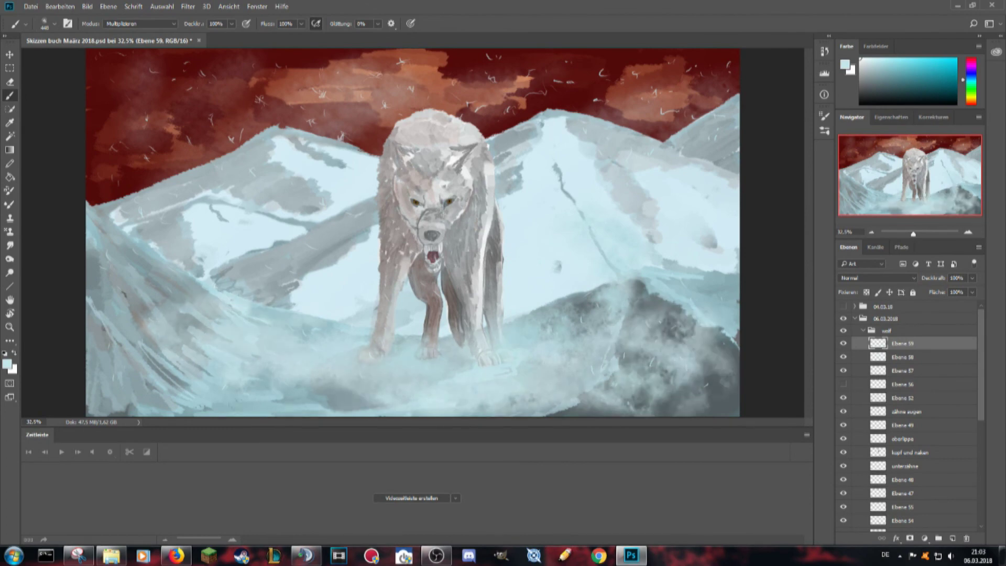
# - Thin out the fog along the bottom with a 15% opacity Eraser
pyautogui.doubleClick(854, 346)
pyautogui.press('Escape')
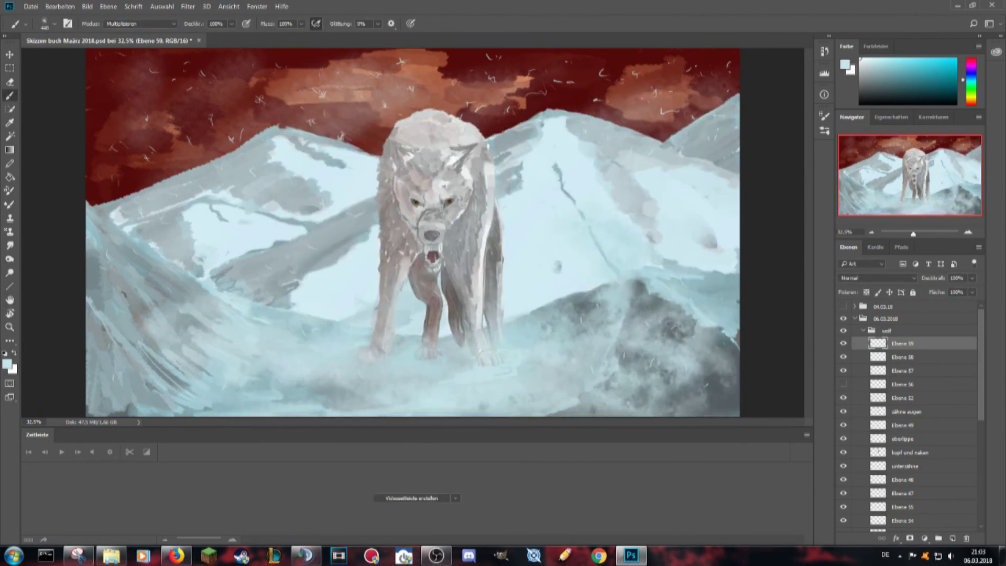
pyautogui.press('e')
pyautogui.rightClick(68, 82)
pyautogui.press('Return')
pyautogui.press('1')
pyautogui.press('5')
pyautogui.moveTo(361, 367); pyautogui.dragTo(729, 367)
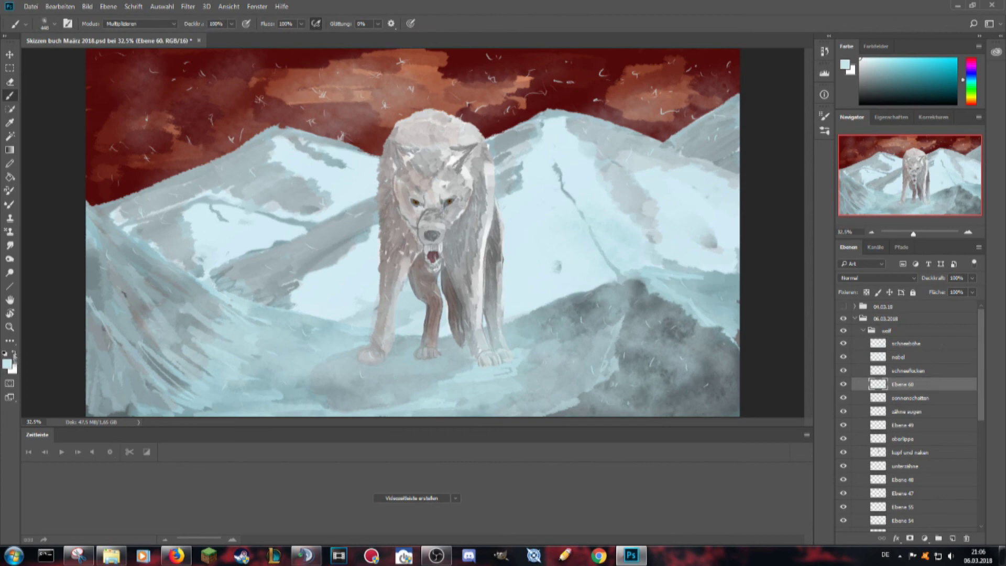
# - Pick a light blue foreground colour and write the signature in brush strokes
pyautogui.press('i')
pyautogui.click(7, 363)
pyautogui.moveTo(462, 465)
pyautogui.mouseDown()
pyautogui.moveTo(462, 348)
pyautogui.moveTo(462, 394)
pyautogui.mouseUp()
pyautogui.click(496, 377)
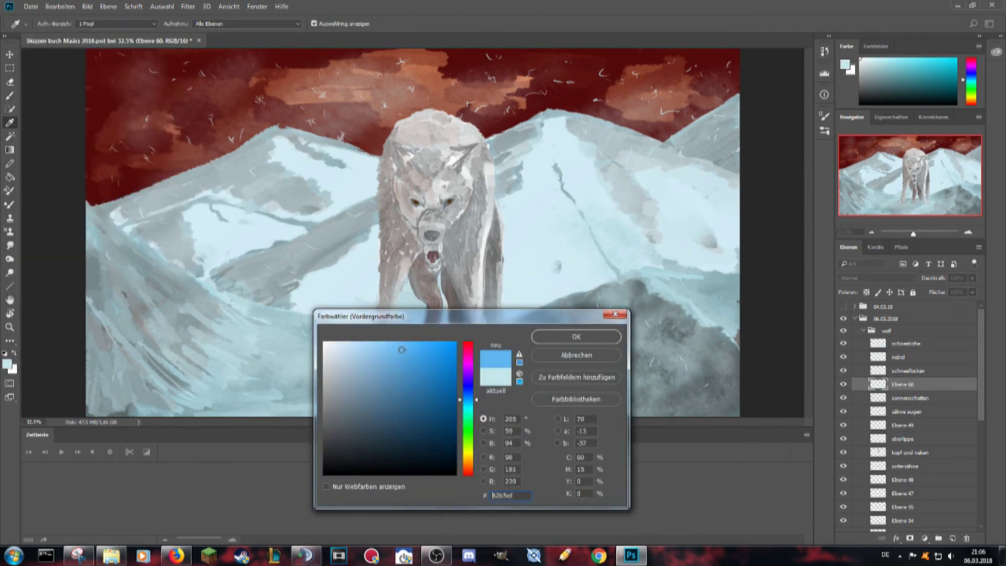
pyautogui.click(540, 338)
pyautogui.press('b')
pyautogui.moveTo(340, 135)
pyautogui.mouseDown()
pyautogui.moveTo(191, 269)
pyautogui.moveTo(409, 186)
pyautogui.mouseUp()
pyautogui.moveTo(403, 226); pyautogui.dragTo(293, 320)
# - Shrink the signature to a small size with Free Transform and zoom in on it
pyautogui.hotkey('ctrl', 't')
pyautogui.moveTo(106, 348); pyautogui.dragTo(381, 153)
pyautogui.press('b')
pyautogui.click(426, 209)
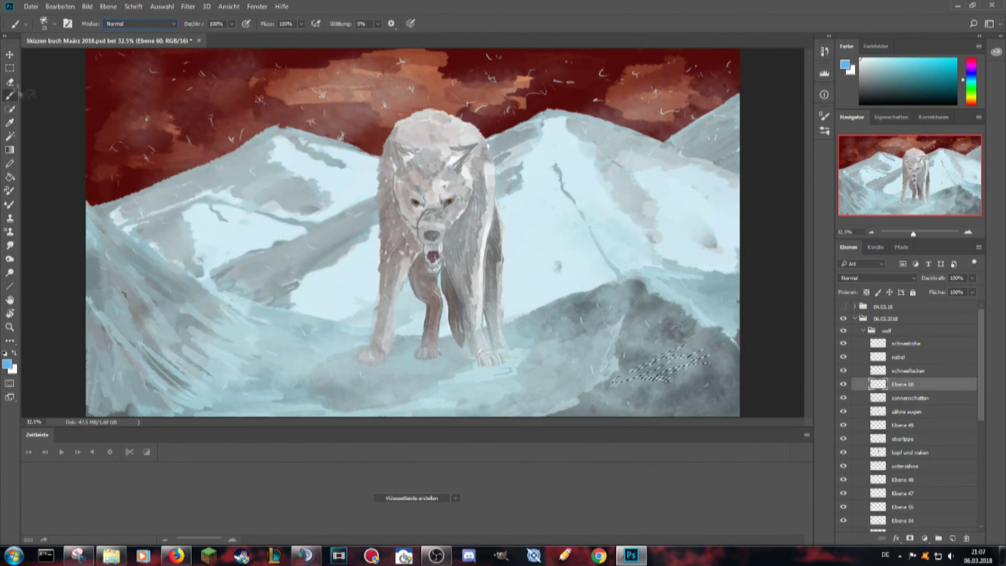
pyautogui.scroll(5, 660, 367)
pyautogui.click(7, 363)
pyautogui.press('Return')
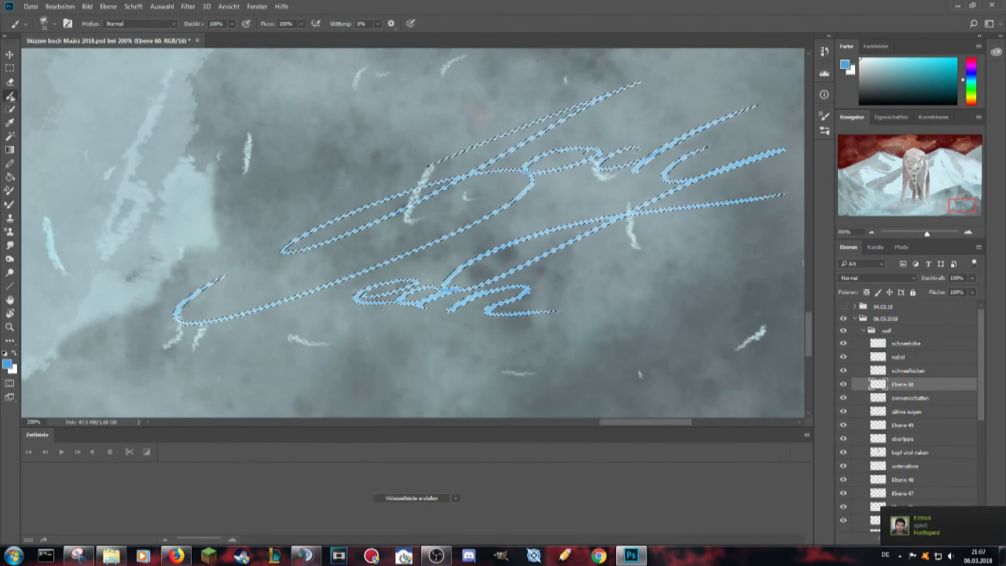
# - Repaint the signature strokes in a darker blue with a round brush
pyautogui.click(48, 23)
pyautogui.doubleClick(21, 89)
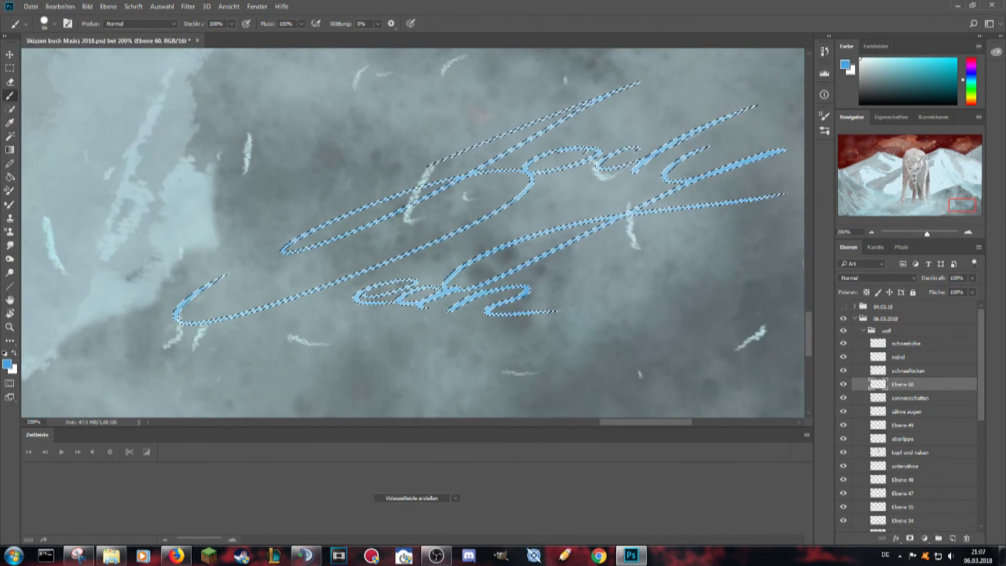
pyautogui.click(6, 364)
pyautogui.click(440, 472)
pyautogui.press('Return')
pyautogui.moveTo(286, 246); pyautogui.dragTo(440, 180)
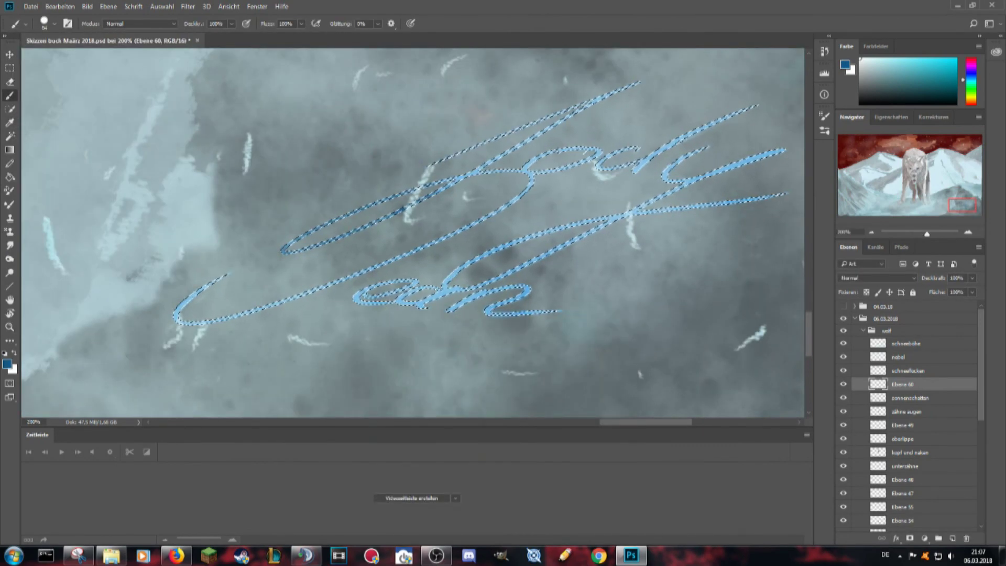
# - Move the signature to the lower right corner and bring its layer to the top
pyautogui.hotkey('ctrl', 'd')
pyautogui.press('m')
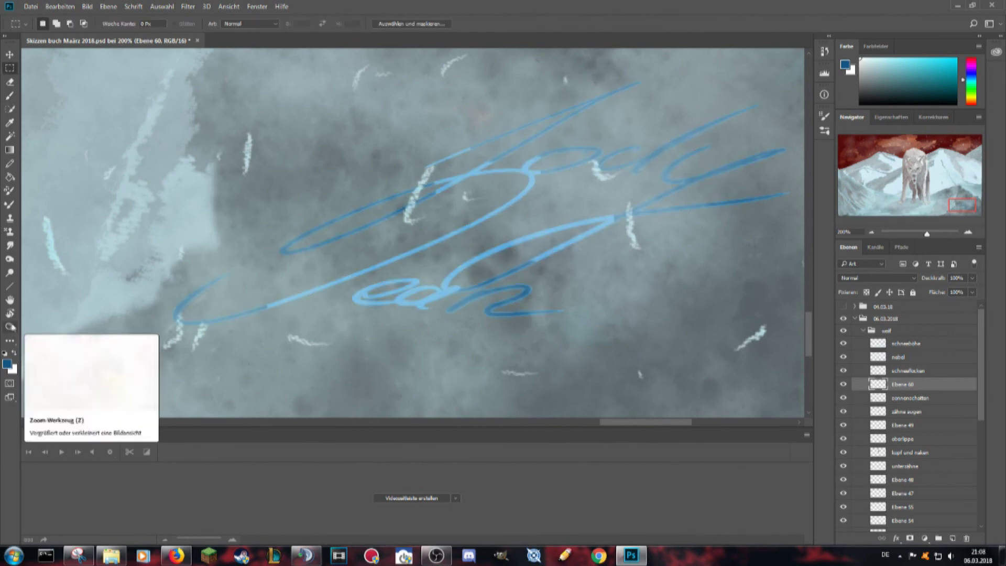
pyautogui.hotkey('ctrl', '0')
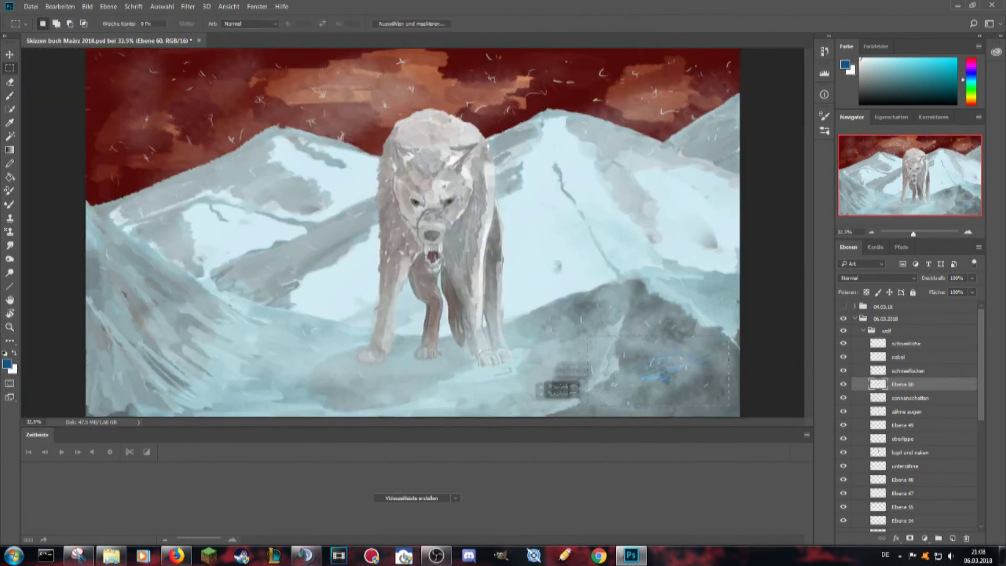
pyautogui.moveTo(663, 367)
pyautogui.mouseDown()
pyautogui.moveTo(548, 283)
pyautogui.moveTo(551, 382)
pyautogui.mouseUp()
pyautogui.hotkey('ctrl', 'd')
pyautogui.press('v')
pyautogui.hotkey('ctrl', 'shift', ']')
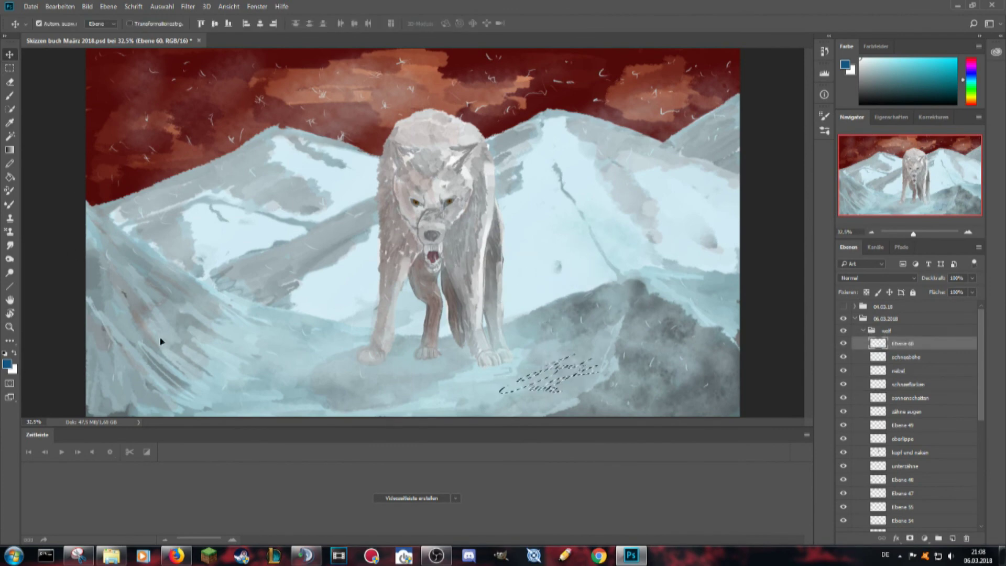
pyautogui.hotkey('ctrl', 'd')
pyautogui.press('m')
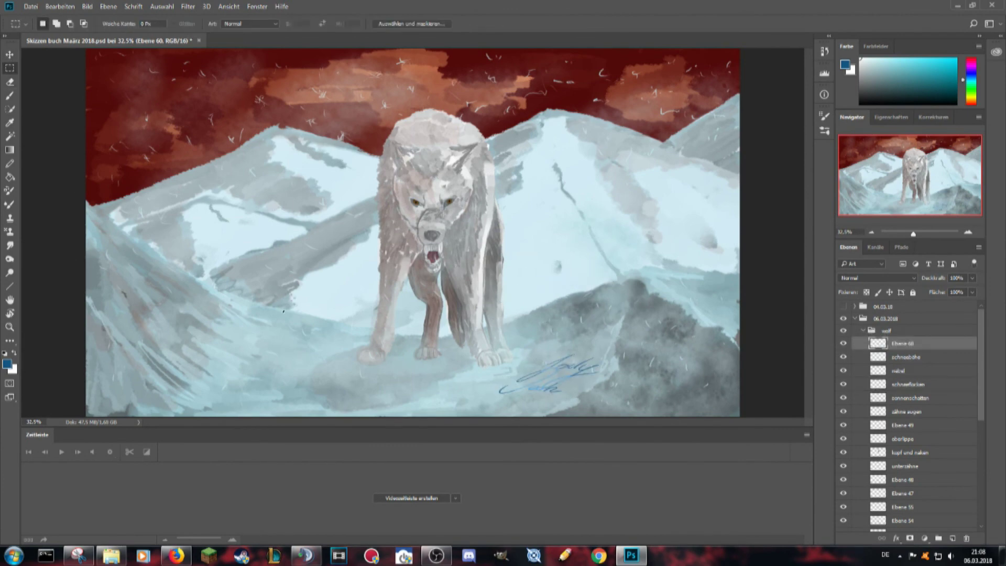